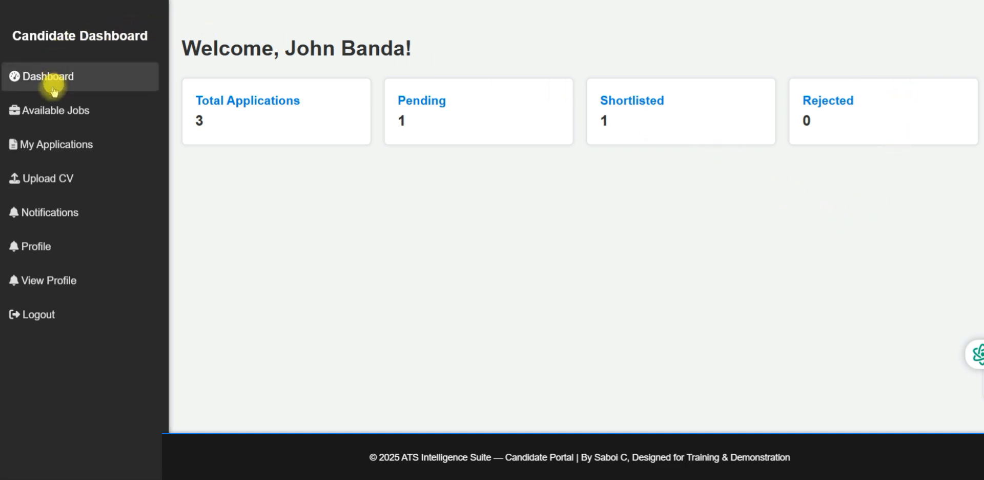
Show the Available Jobs list, which holds the already-applied Customer Service Representative role in Kabwe
left_click(64, 112)
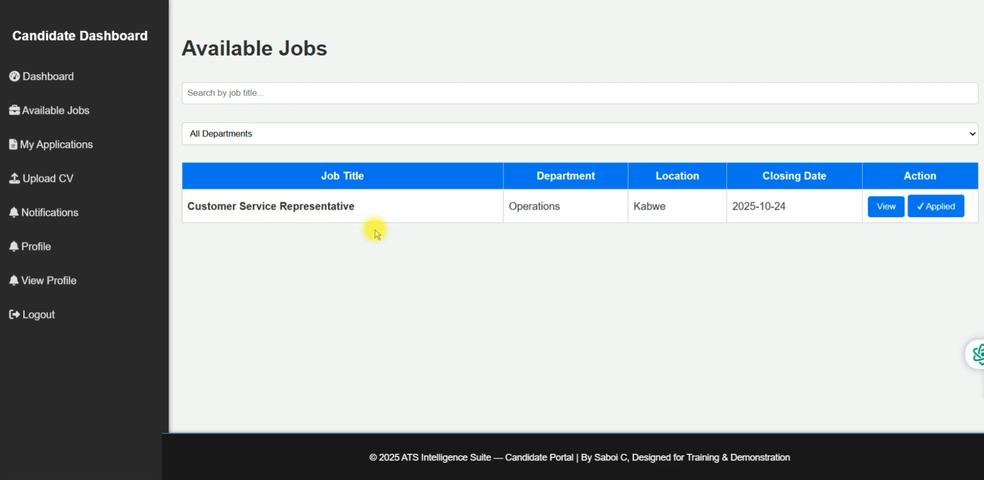
left_click(889, 209)
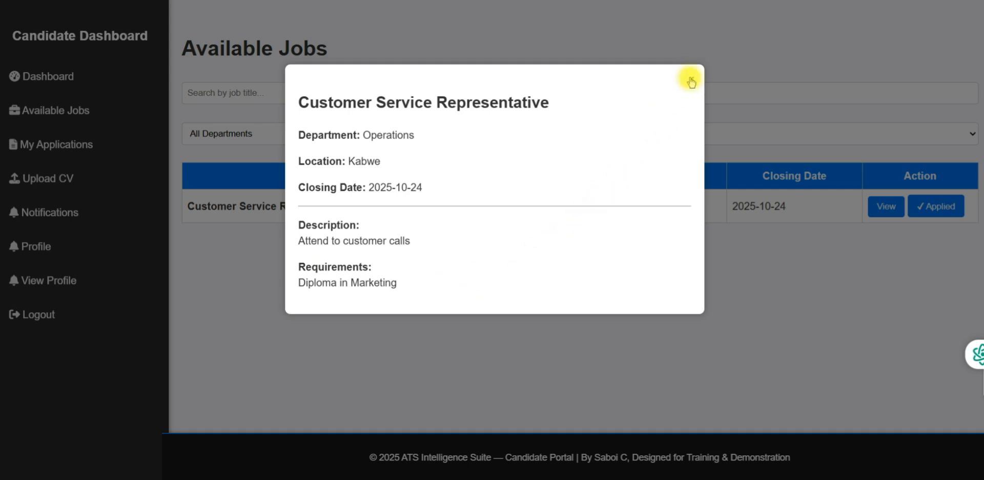
left_click(690, 79)
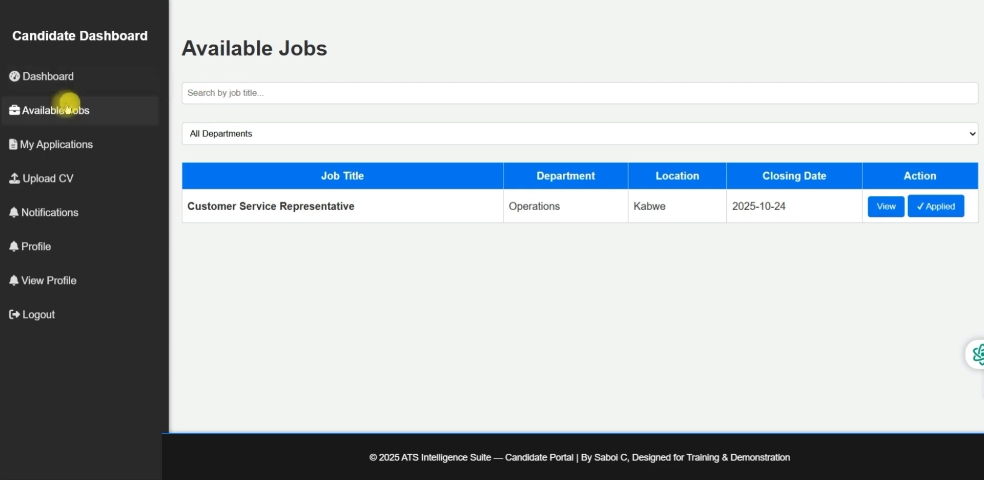
Withdraw the pending Customer Service Representative application from My Applications and confirm it
left_click(49, 149)
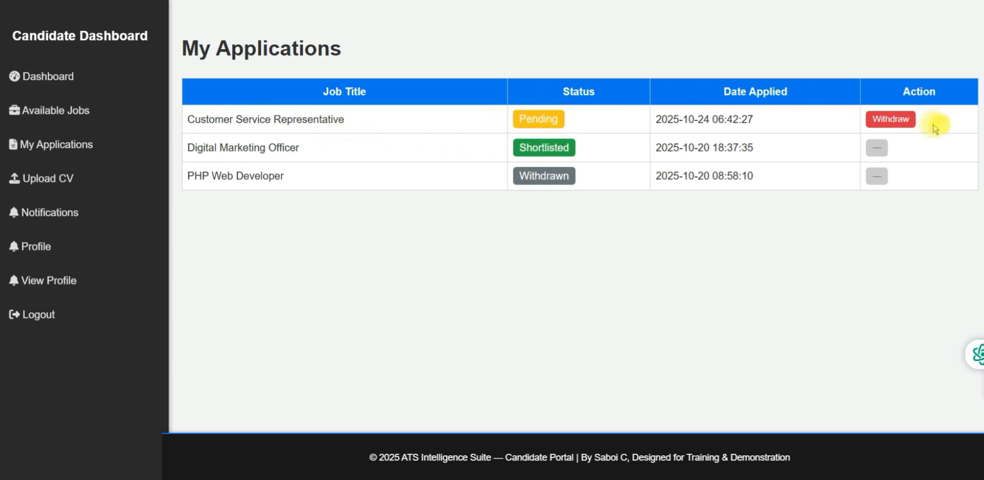
left_click(905, 122)
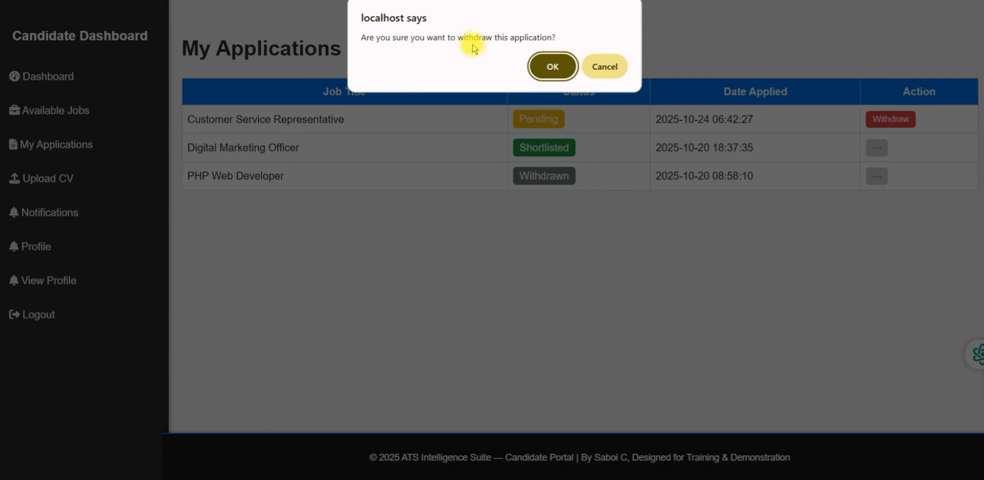
left_click(547, 64)
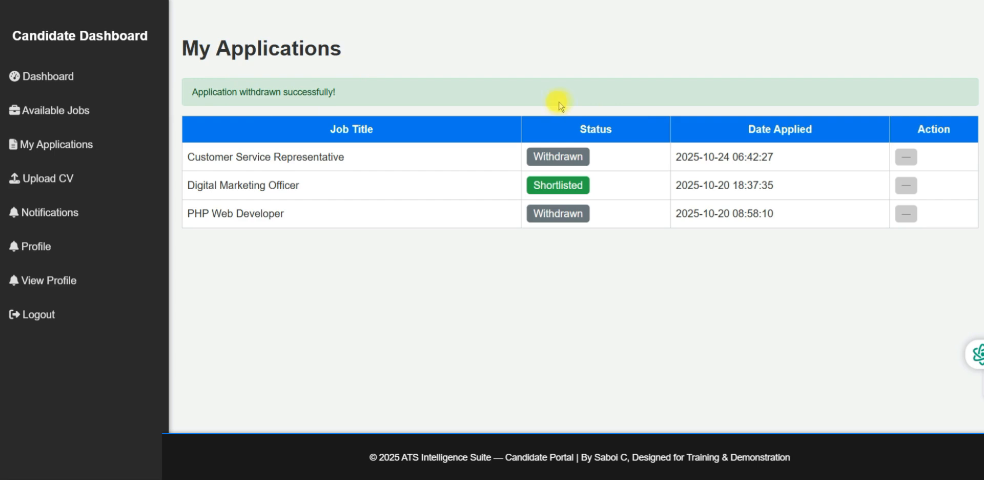
Review Available Jobs, Dashboard and My Applications, ending on the Upload & Edit My CV page
left_click(75, 115)
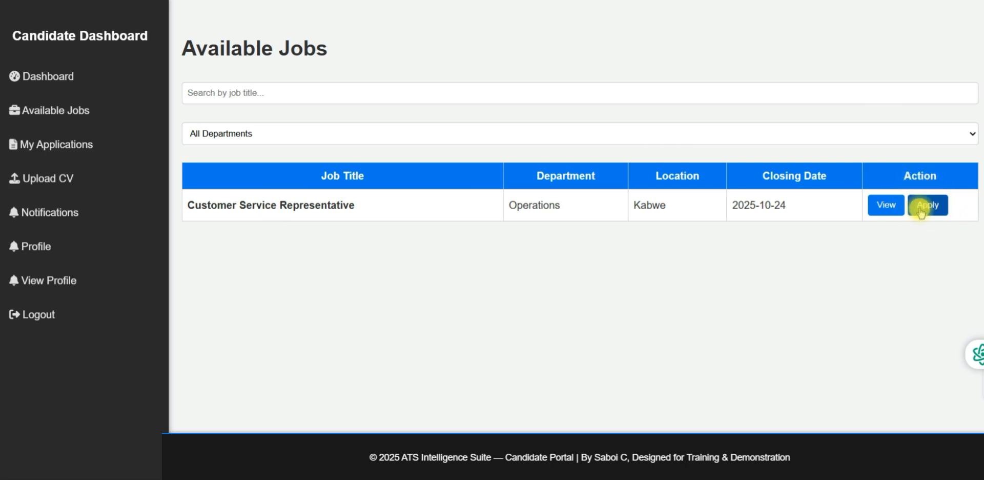
left_click(64, 78)
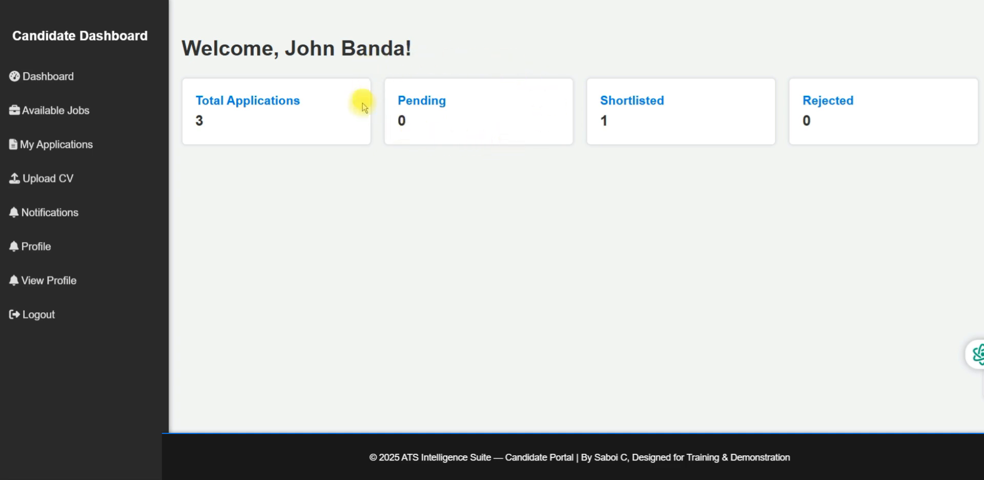
left_click(59, 146)
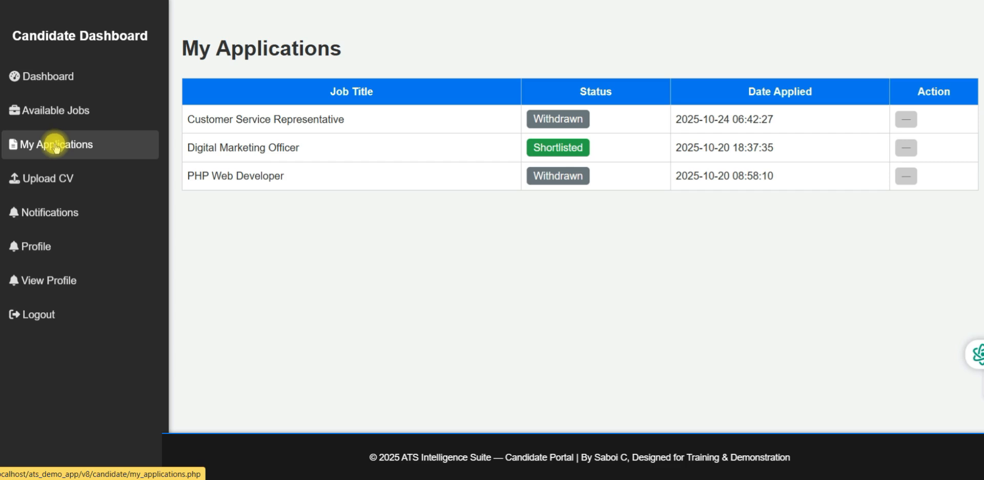
left_click(53, 187)
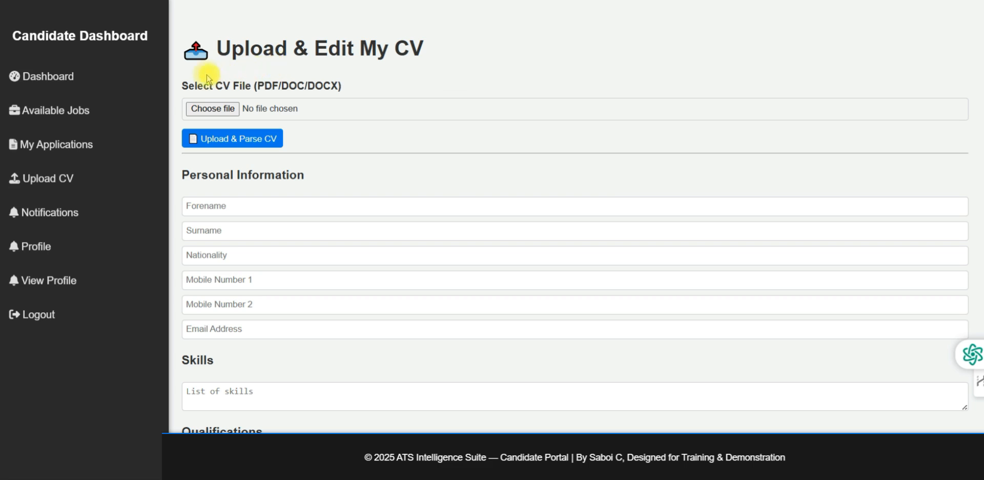
Upload and parse the newer PDF CV, filling Zambian nationality, mobile number and e-mail
left_click(221, 111)
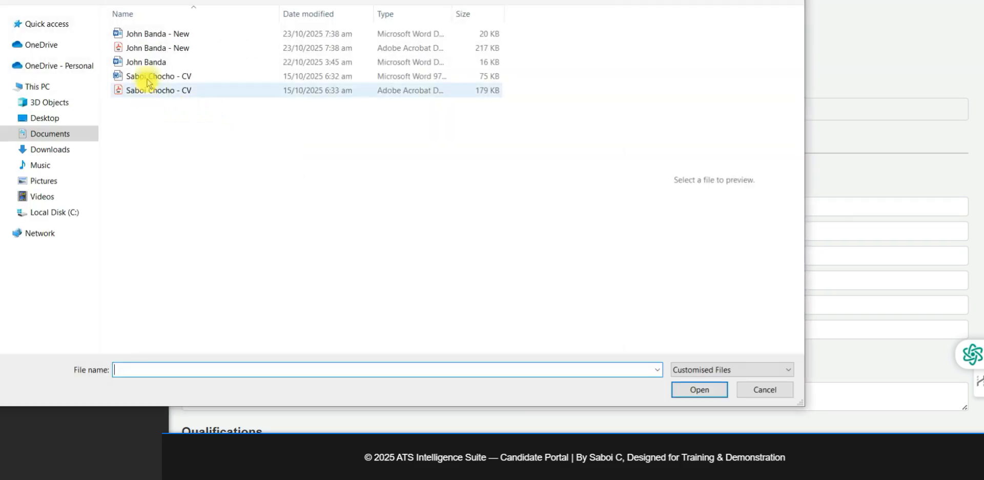
left_click(151, 49)
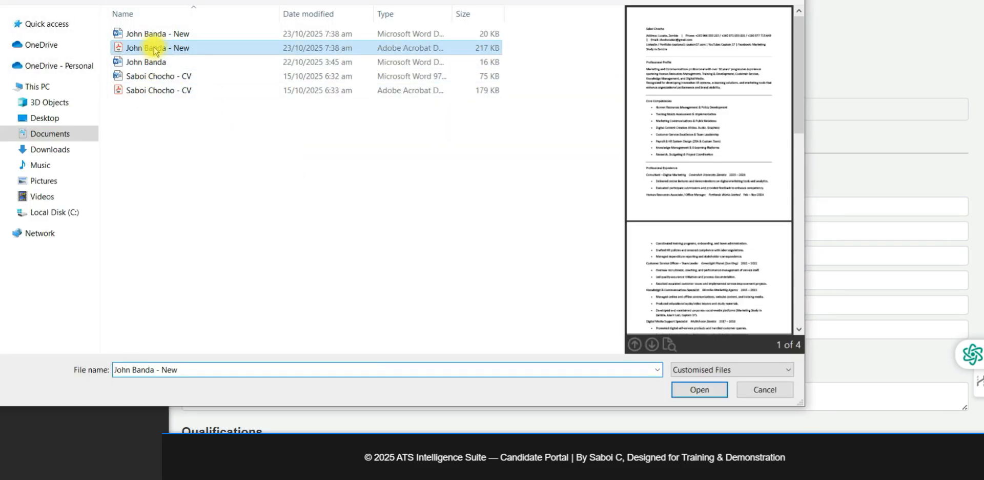
left_click(699, 389)
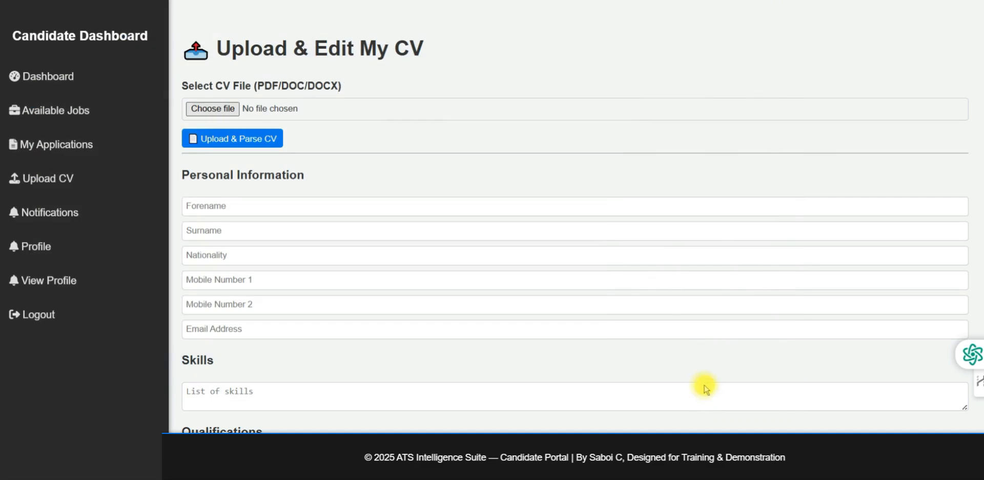
left_click(232, 139)
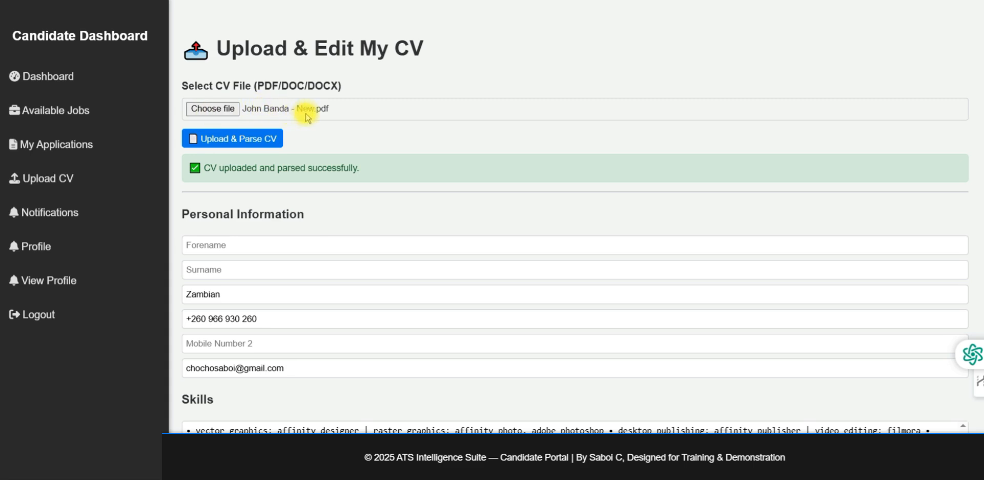
left_click(224, 295)
left_click(213, 318)
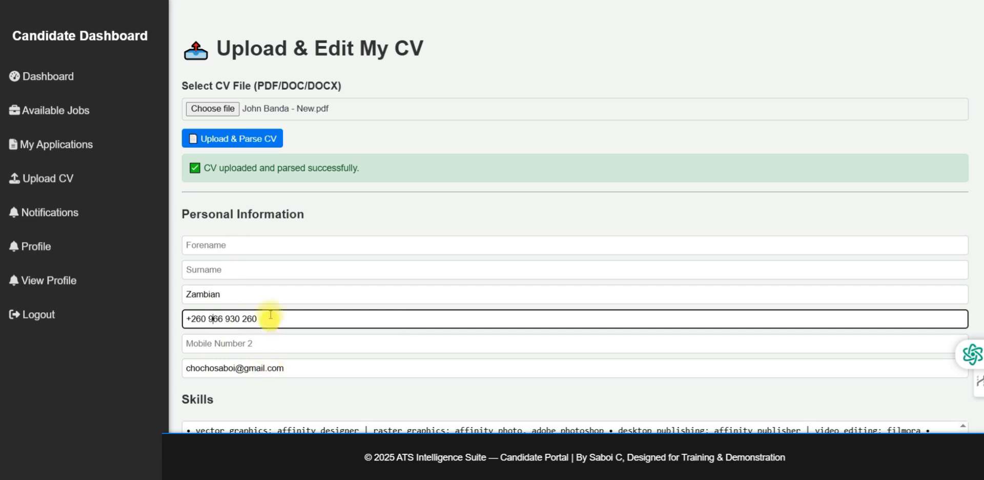
Choose the other PDF CV file for upload
left_click(224, 114)
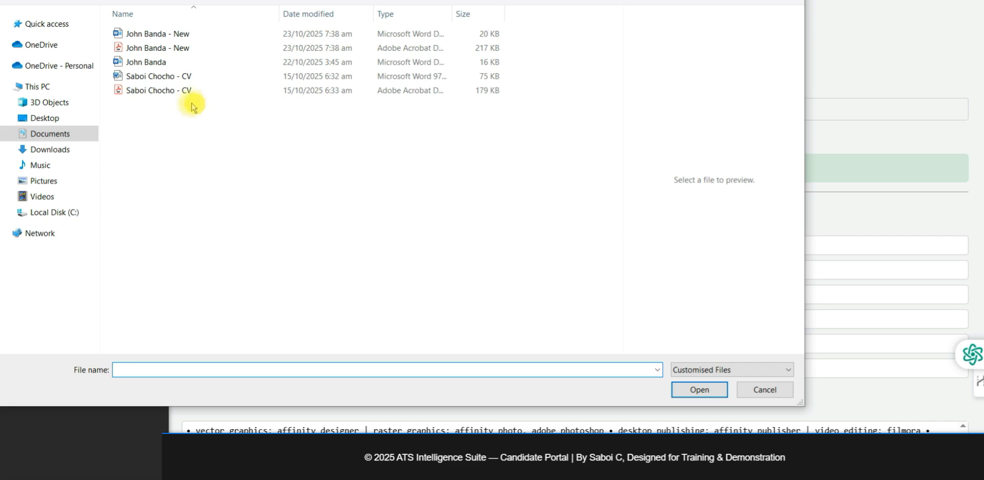
left_click(154, 91)
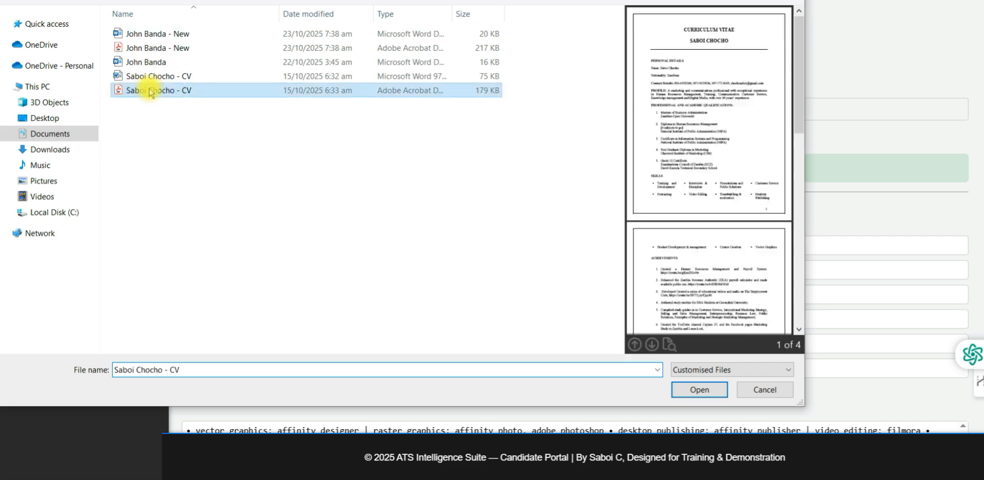
left_click(708, 392)
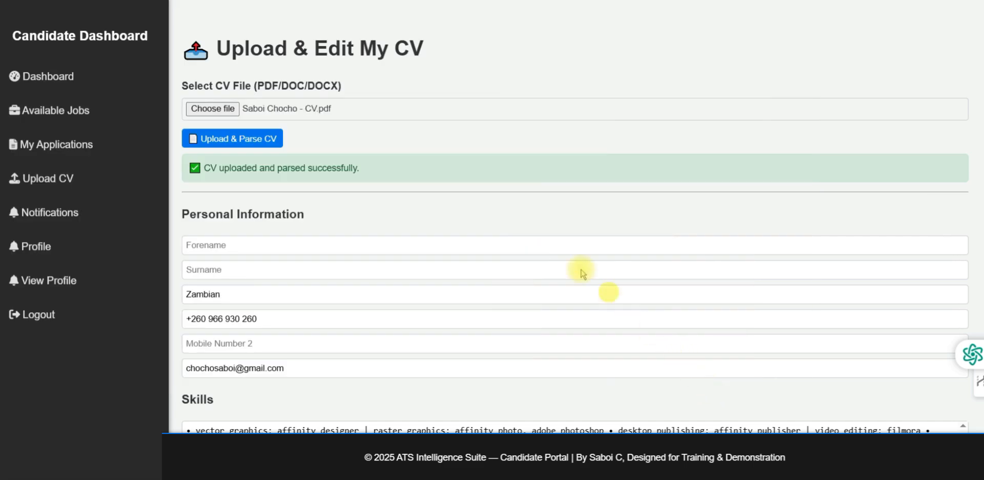
Parse the second CV and trim the stray 'Contact Details' text so nationality reads Zambian
left_click(251, 142)
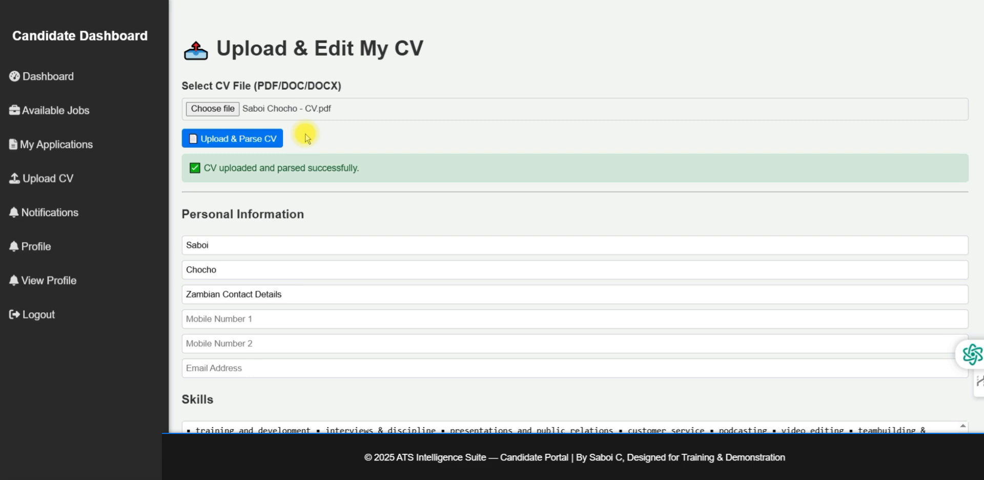
left_click(214, 245)
left_click(219, 269)
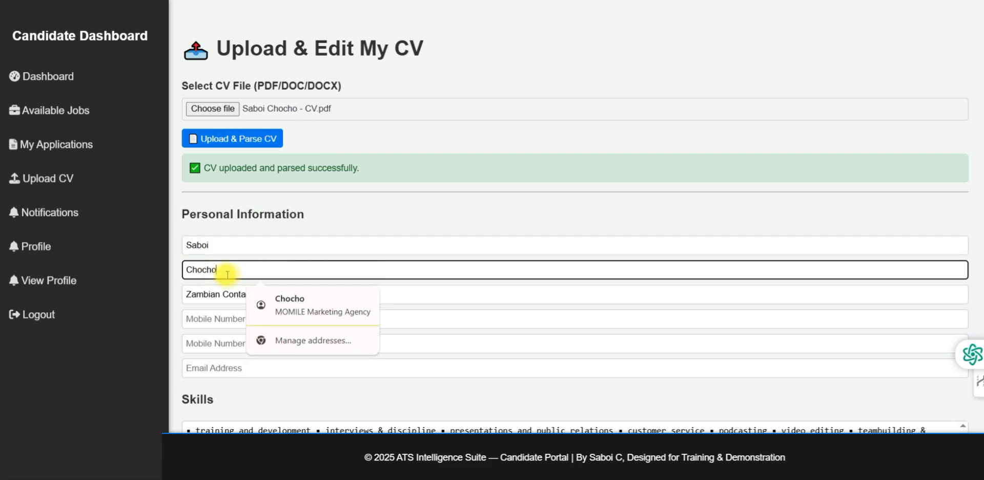
left_click(217, 294)
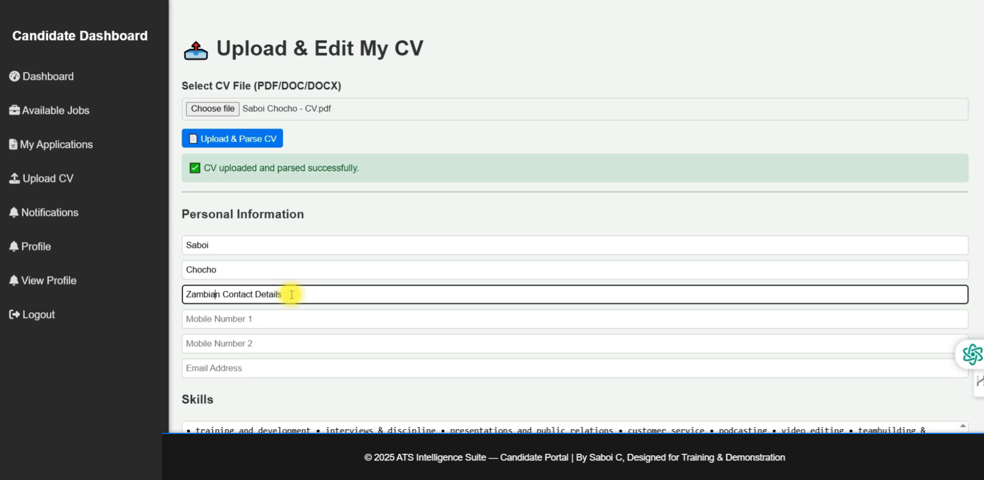
left_click_drag(290, 293, 220, 294)
key("BackSpace")
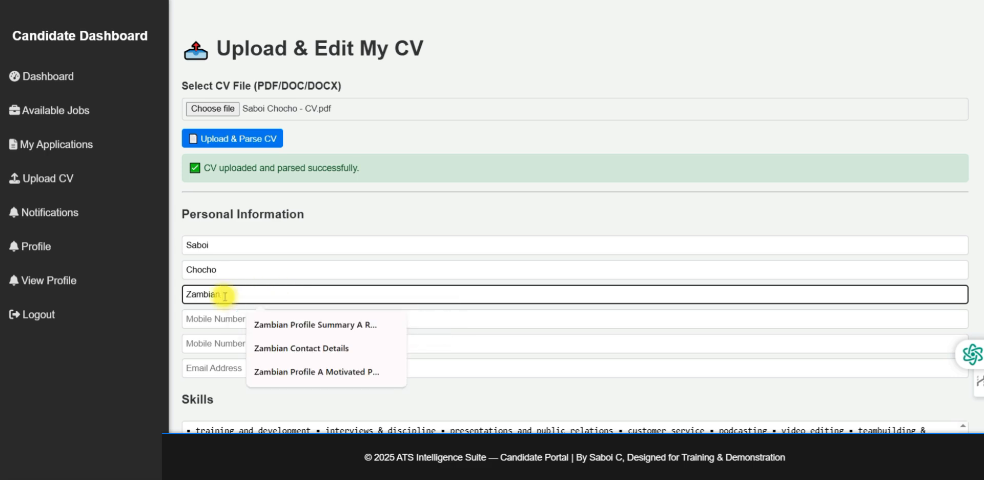
left_click(455, 138)
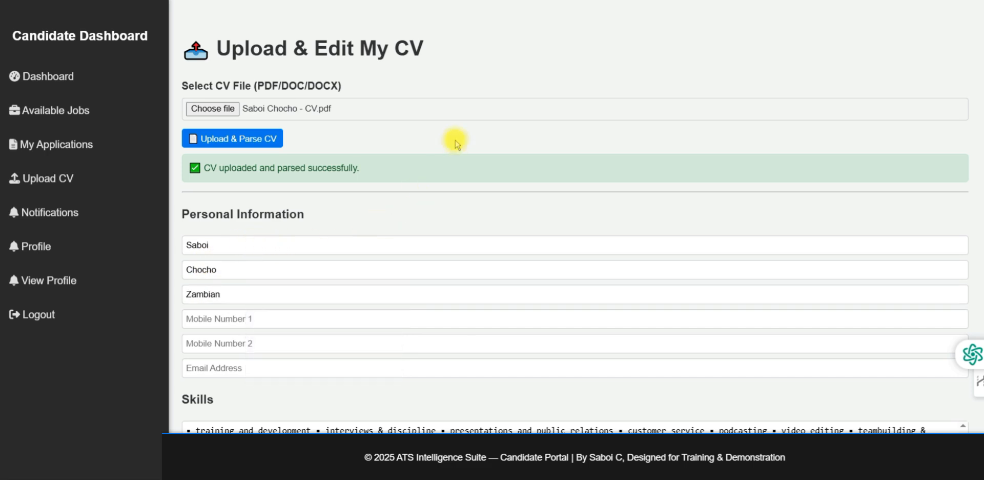
Fill the Mobile Number field using the browser's saved phone-number suggestion
scroll(350, 159, "down", 1)
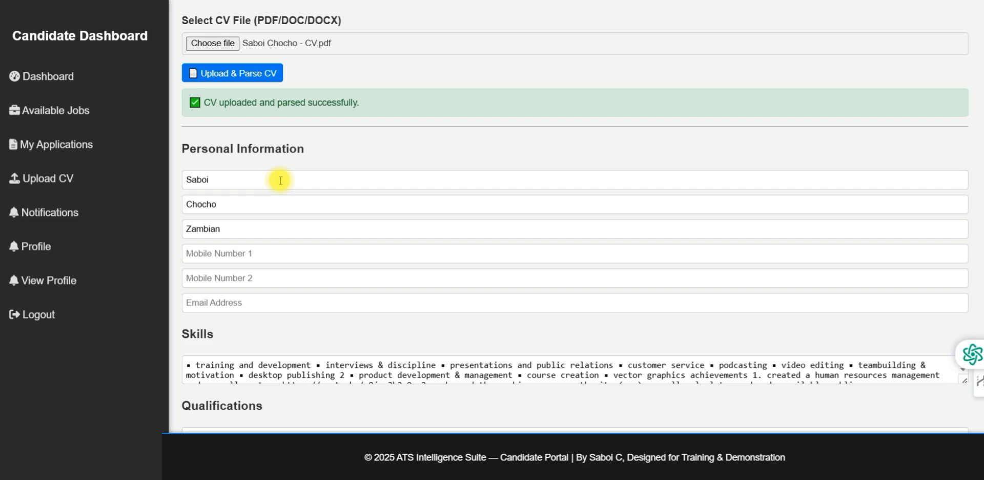
left_click(235, 208)
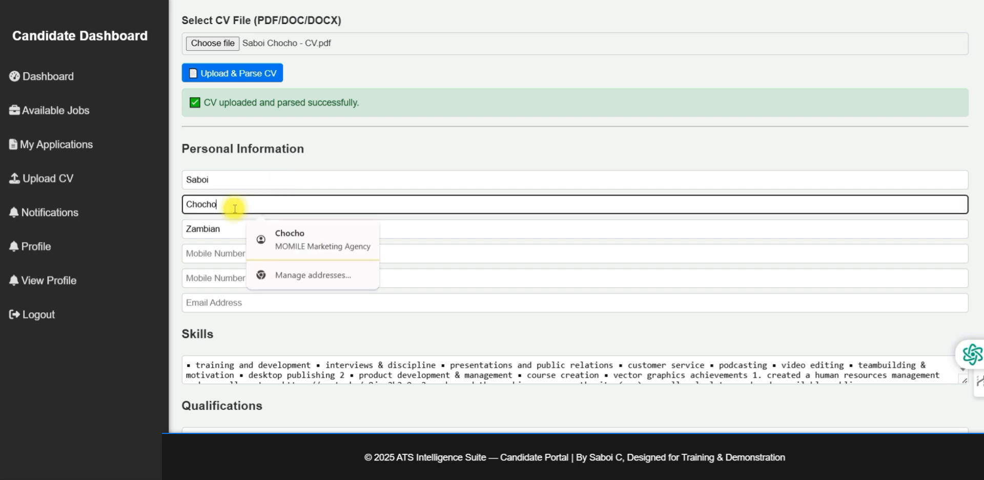
left_click(225, 227)
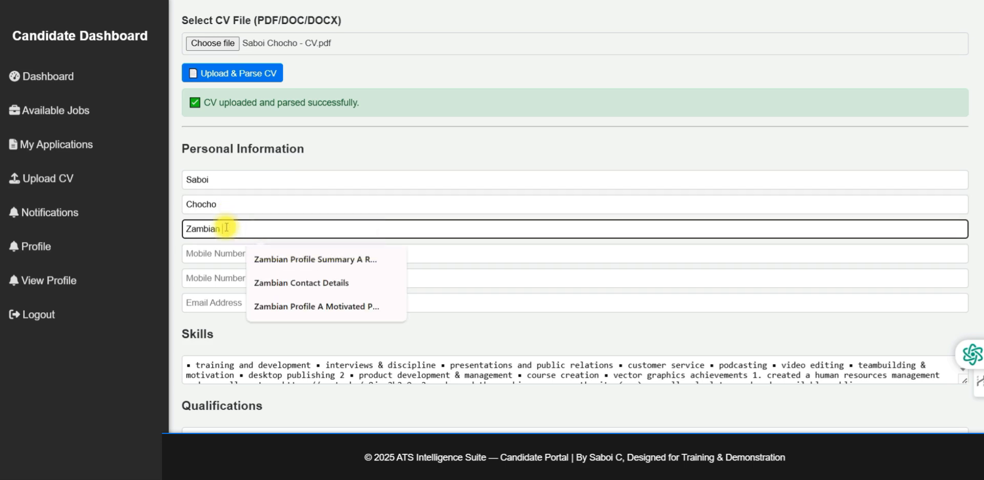
left_click(219, 251)
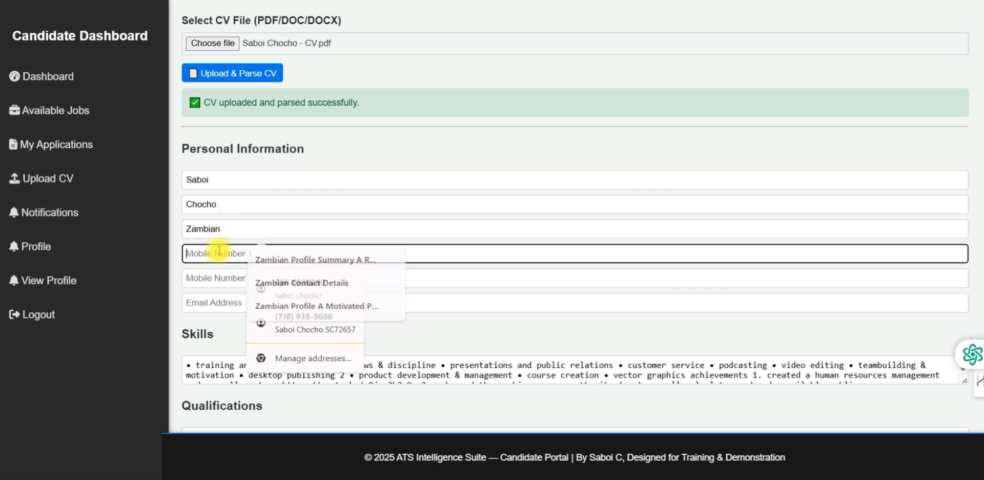
type("09")
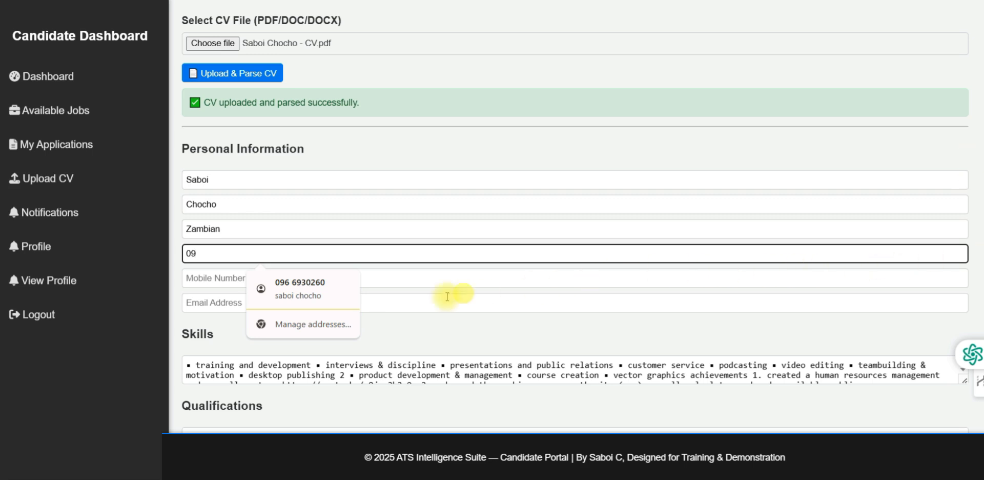
left_click(335, 296)
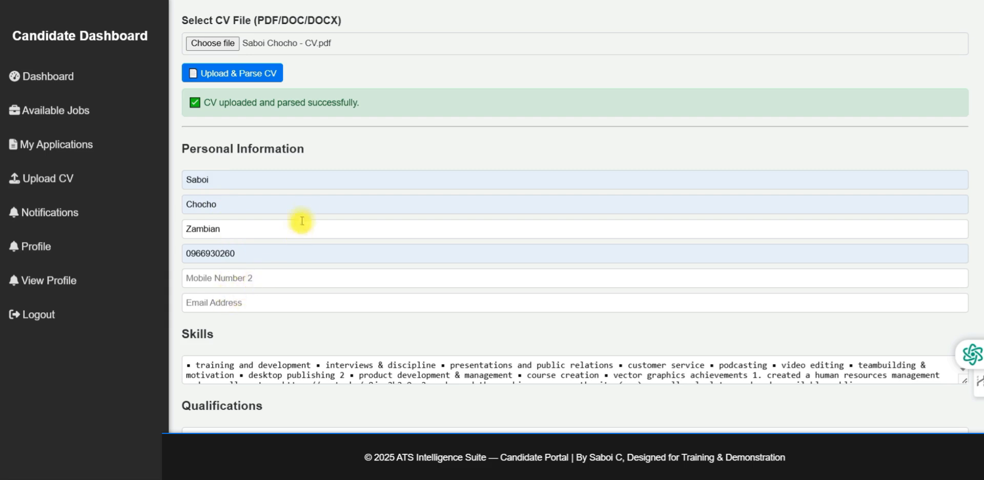
Enter the qualification level 'Degree in Business Administration'
scroll(306, 210, "down", 4)
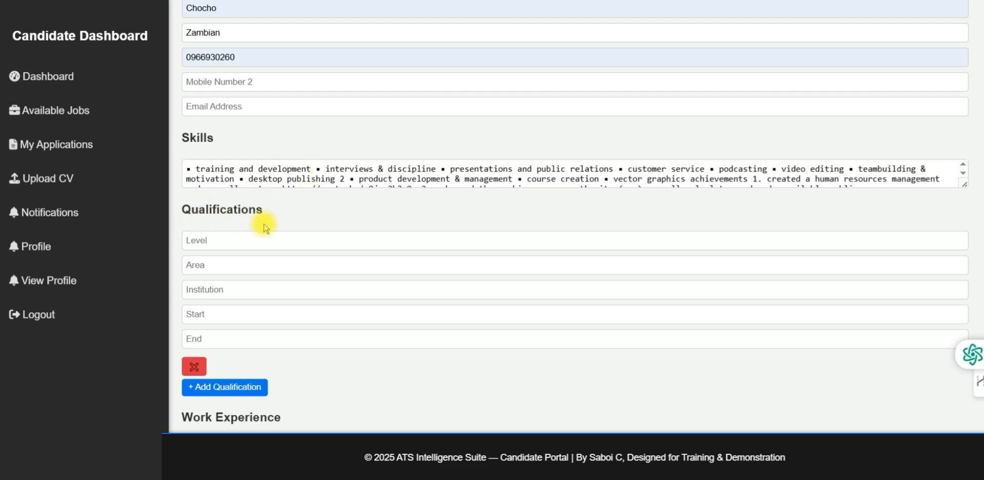
scroll(263, 228, "down", 1)
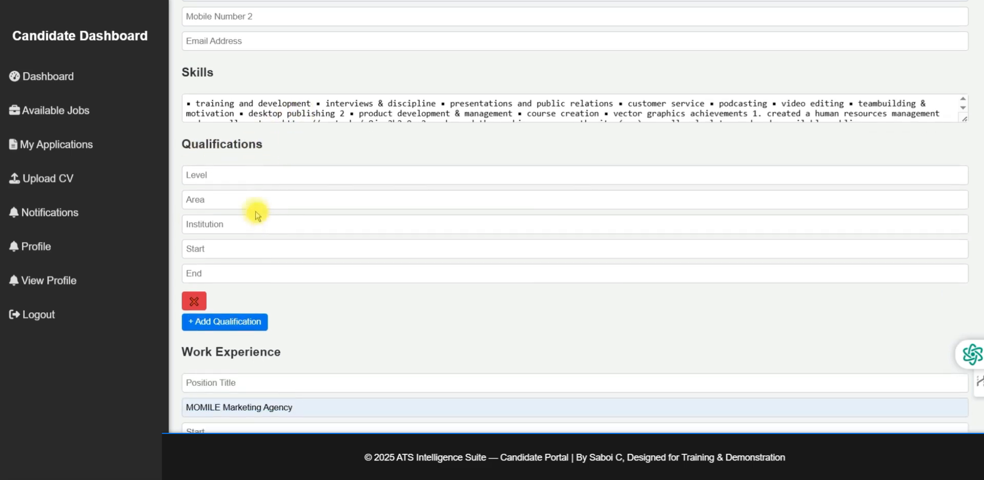
left_click(221, 175)
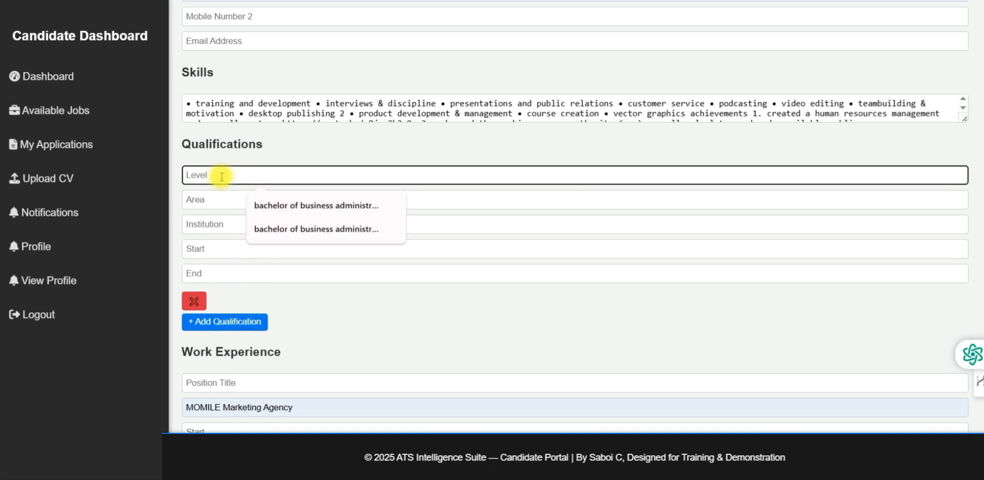
type("Deg")
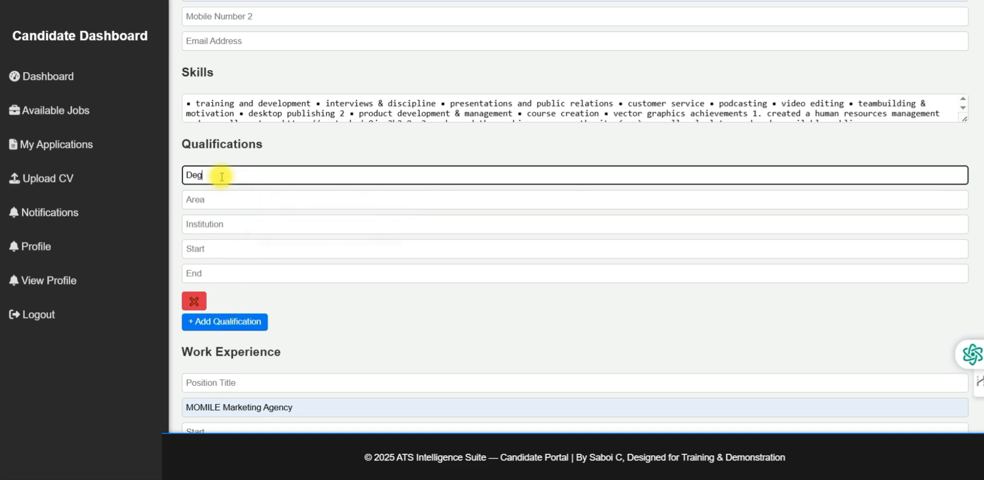
type("ree in Business Admin")
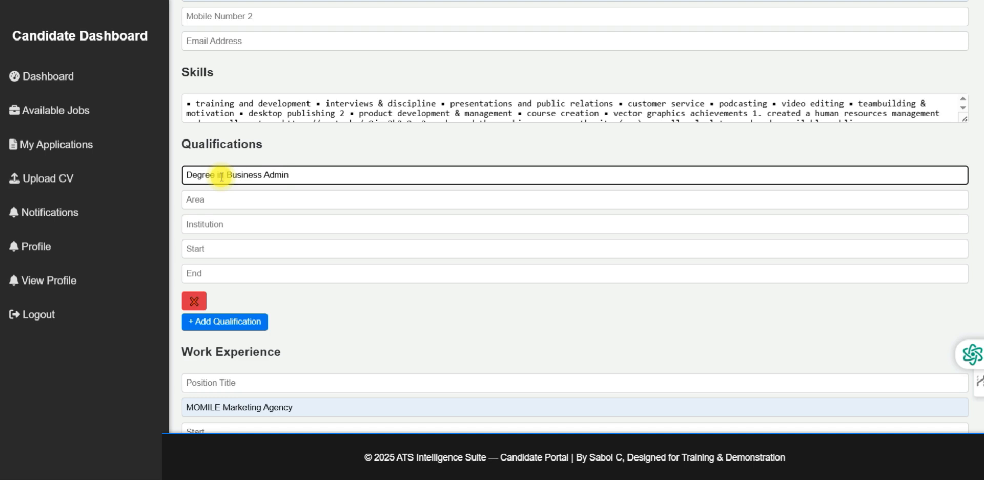
type("istration")
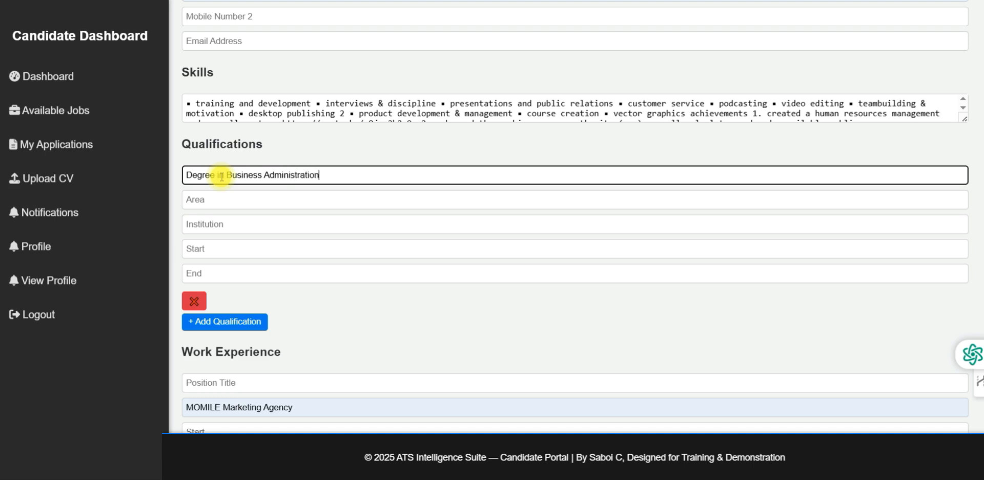
Set the qualification area BA, institution Online Institute of Zambia, years 2018 to 2022
left_click(207, 199)
type("BA")
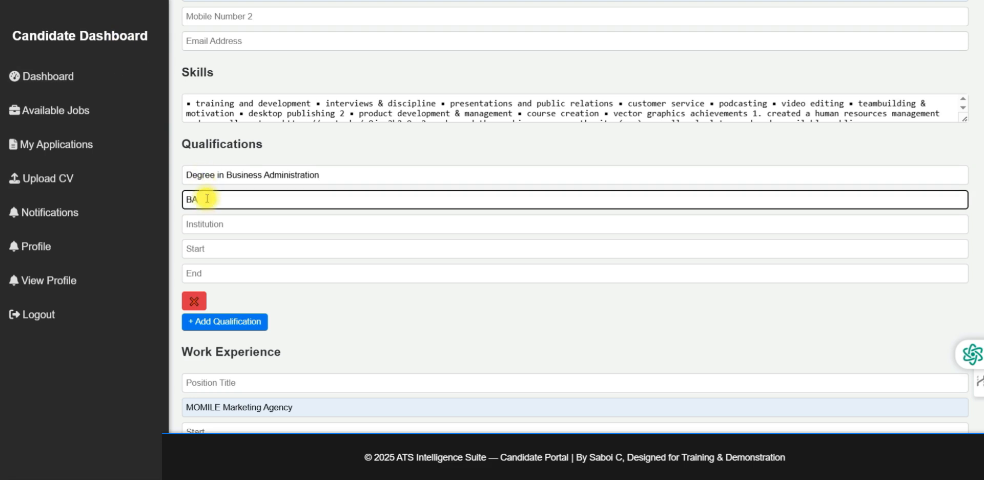
left_click(214, 224)
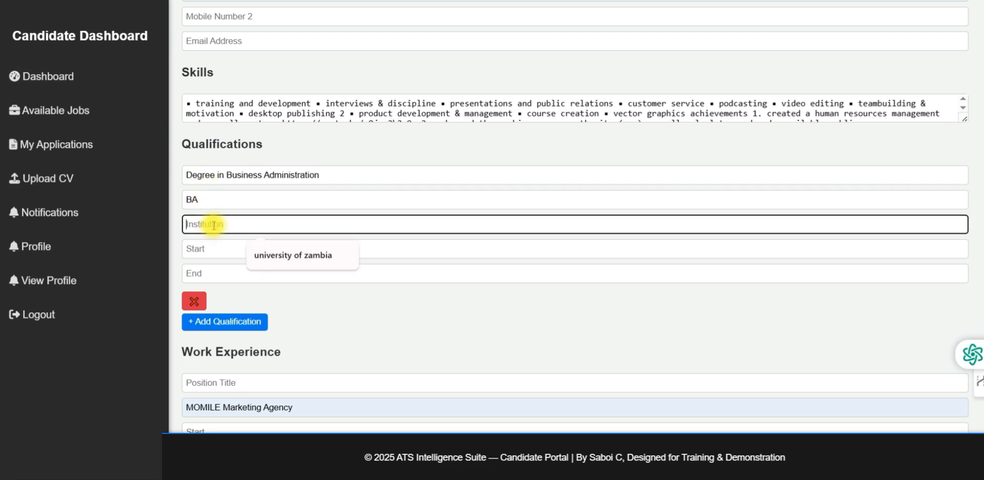
type("Online")
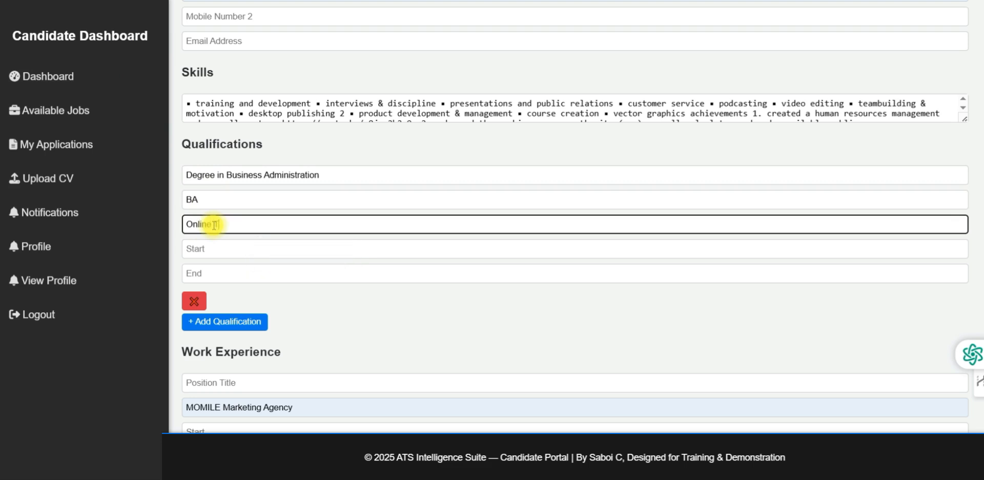
type(" Institute of Zambia")
left_click(225, 253)
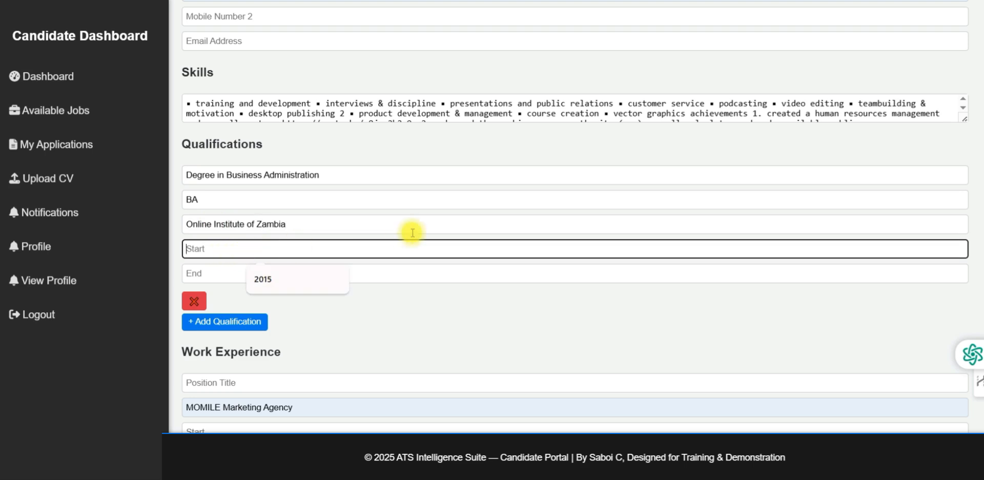
type("2018")
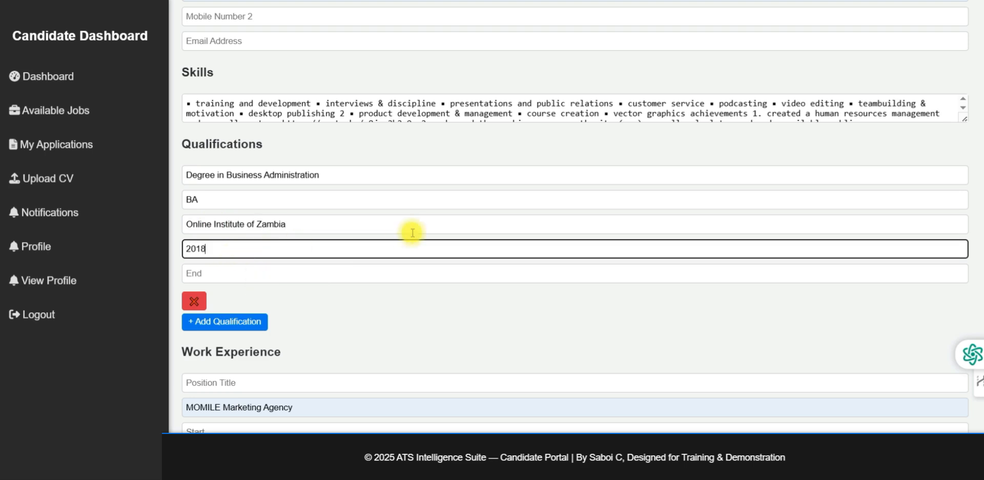
left_click(225, 272)
type("2022")
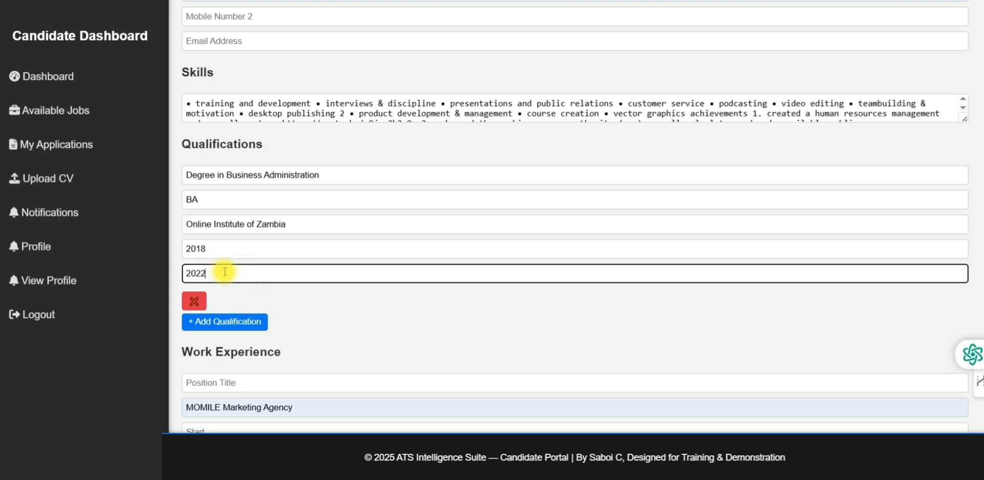
scroll(320, 215, "down", 1)
scroll(321, 214, "down", 2)
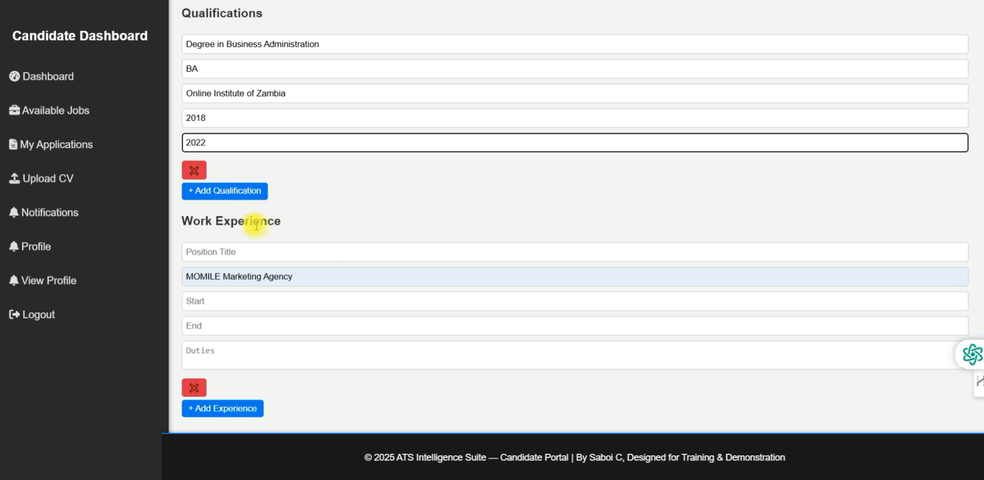
Fill the work experience with the saved Marketing Officer title at MOMILE Marketing Agency
left_click(232, 257)
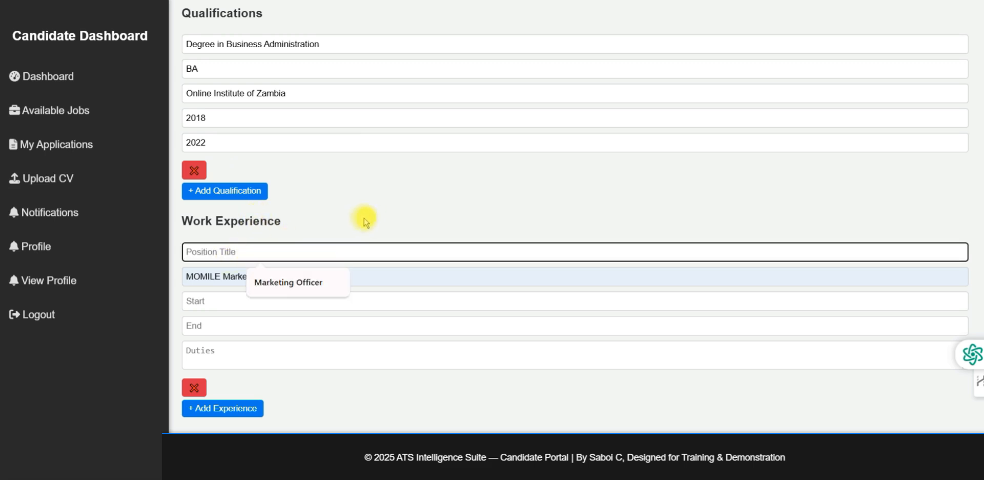
left_click(297, 283)
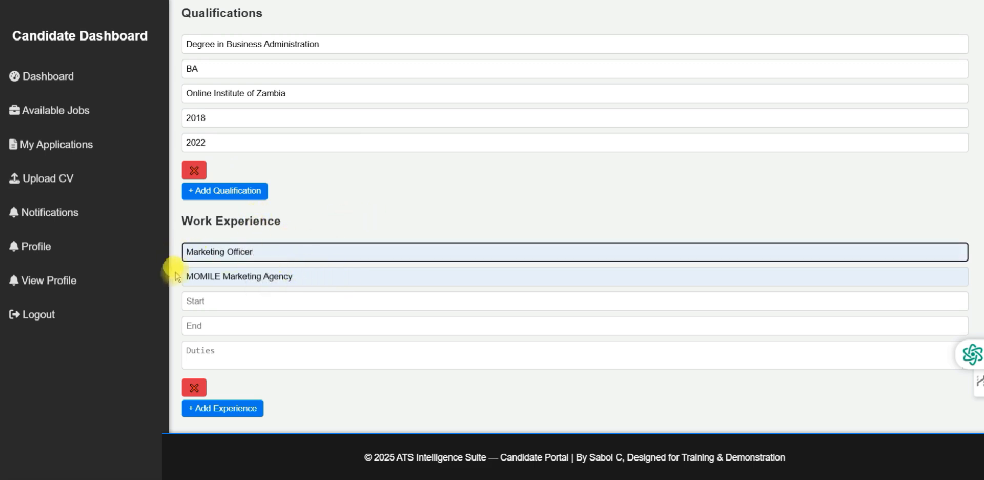
left_click(309, 278)
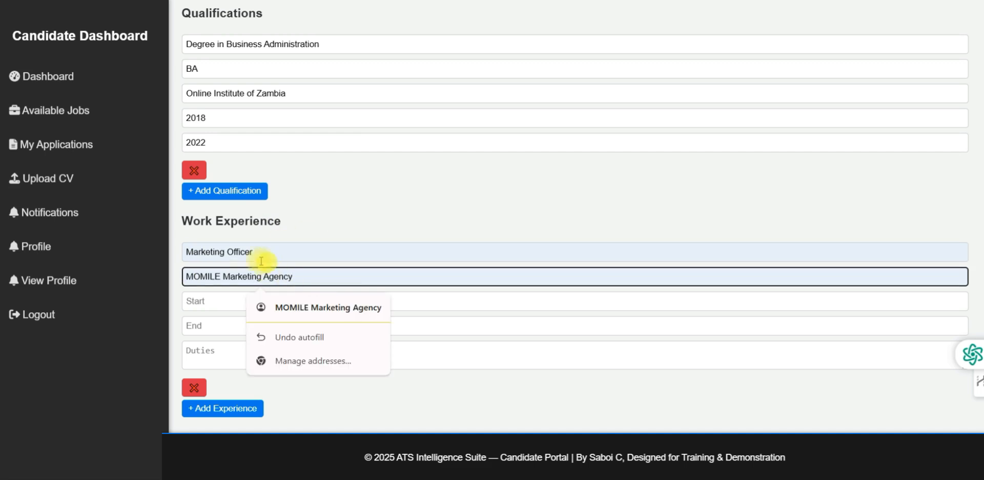
scroll(279, 228, "down", 4)
scroll(244, 143, "up", 3)
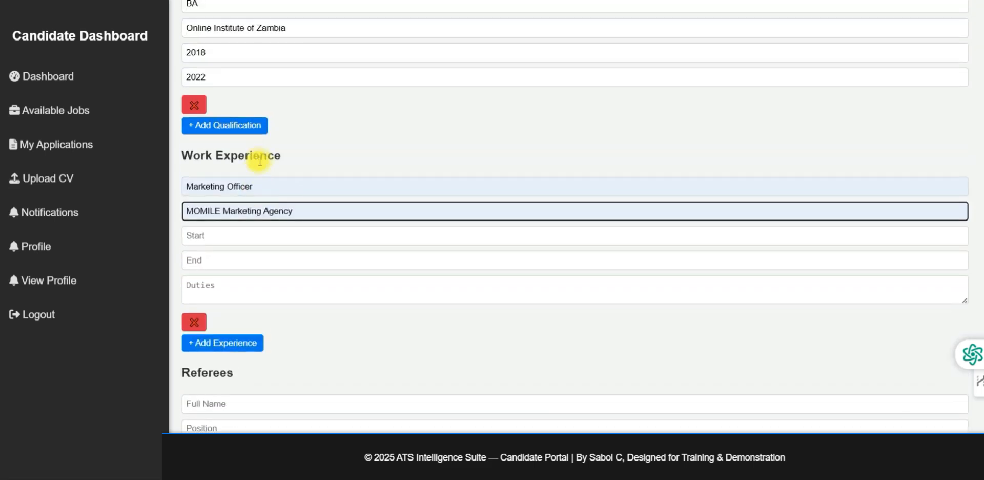
left_click(276, 188)
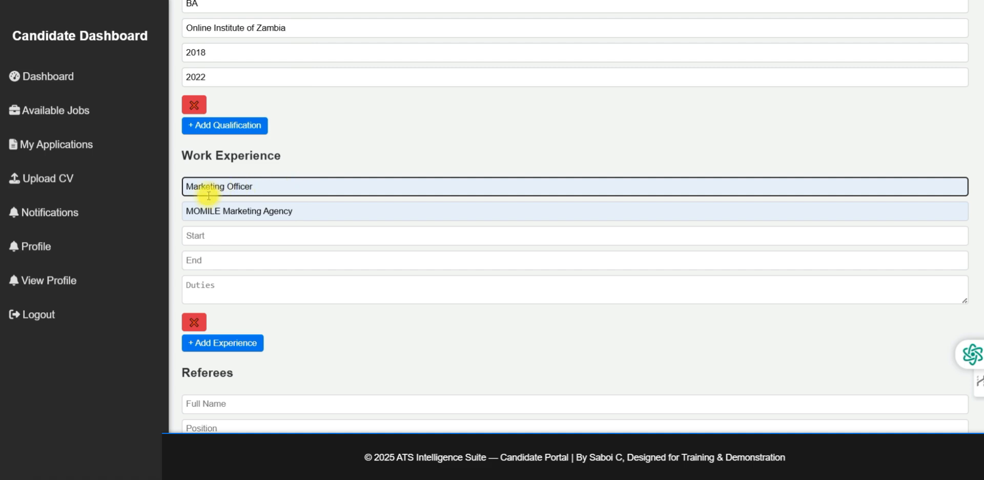
Set the job years 2012 to 2015 with duties 'Content Creation, Product Development'
left_click(217, 237)
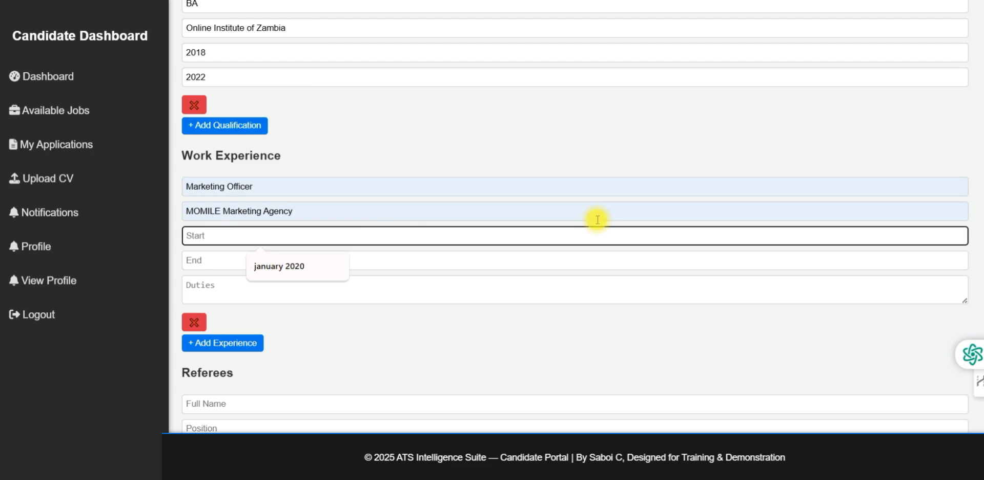
type("2012")
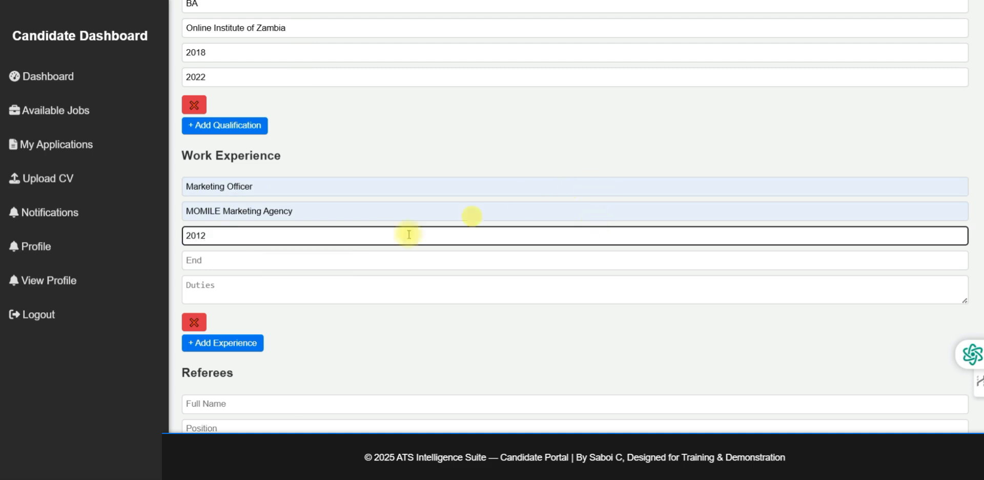
left_click(203, 260)
type("2015")
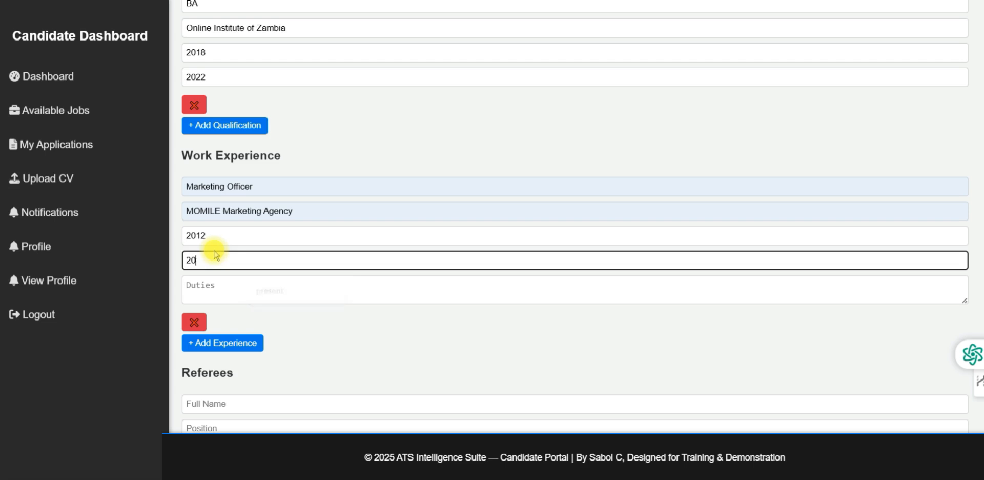
left_click(204, 281)
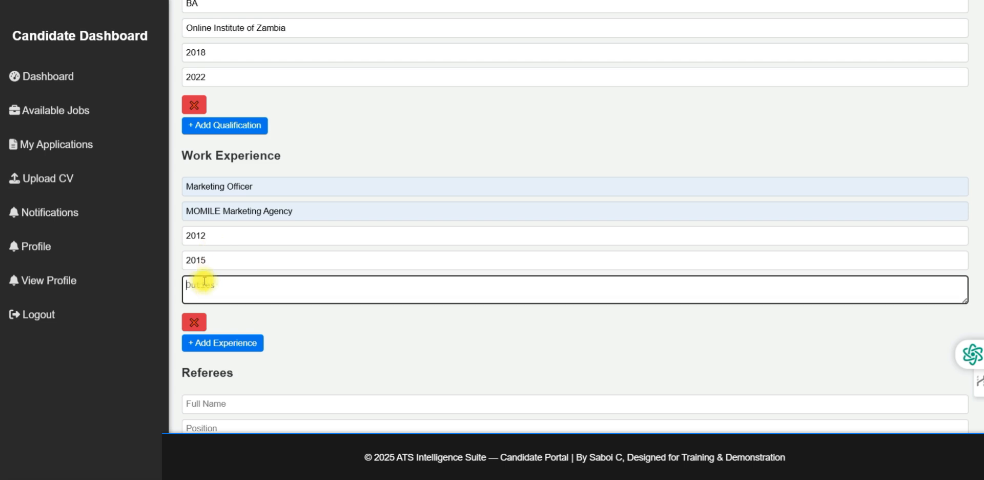
type("Content Creation, Prod")
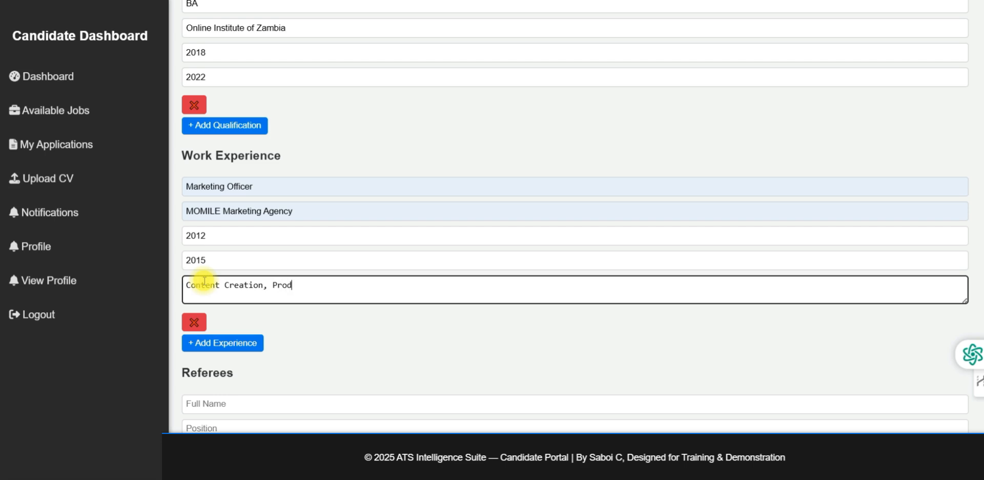
type("uct Development")
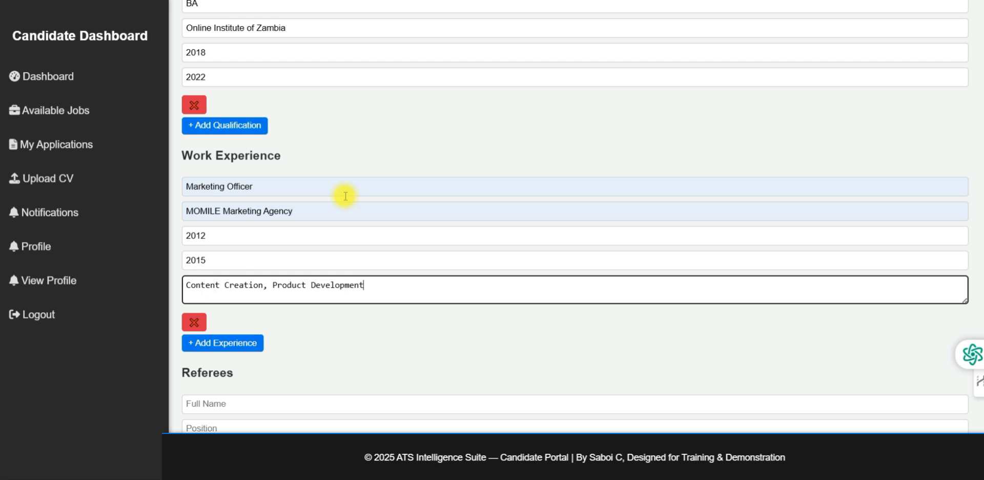
Add a referee's full name, position Human Resources Manager and organisation Captain 37
scroll(345, 196, "down", 3)
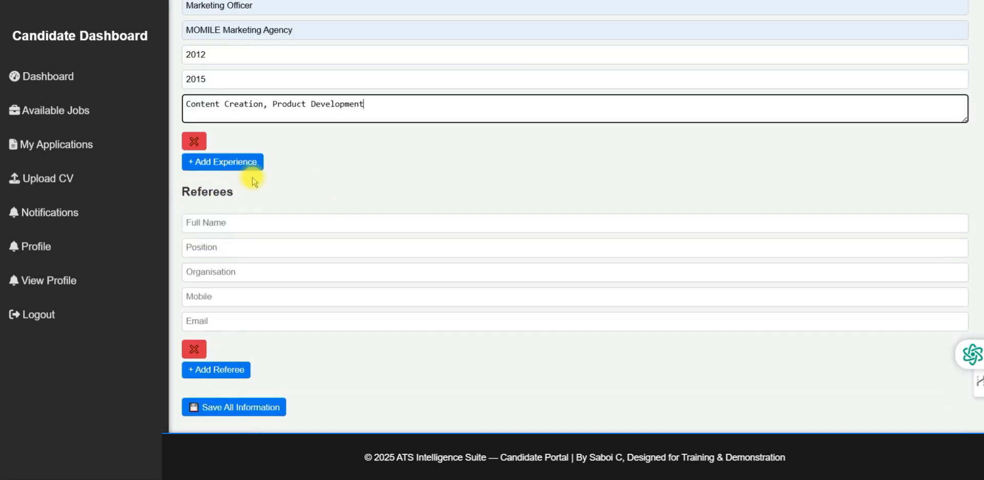
left_click(218, 221)
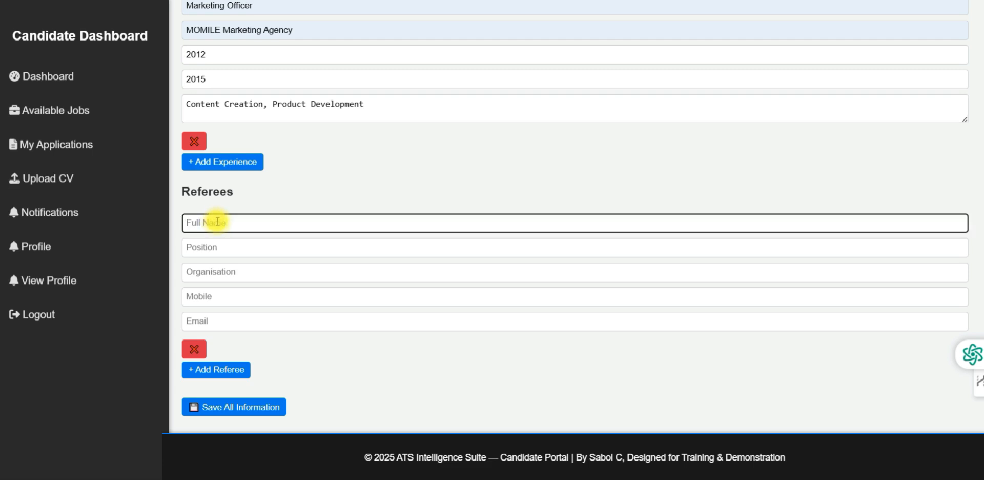
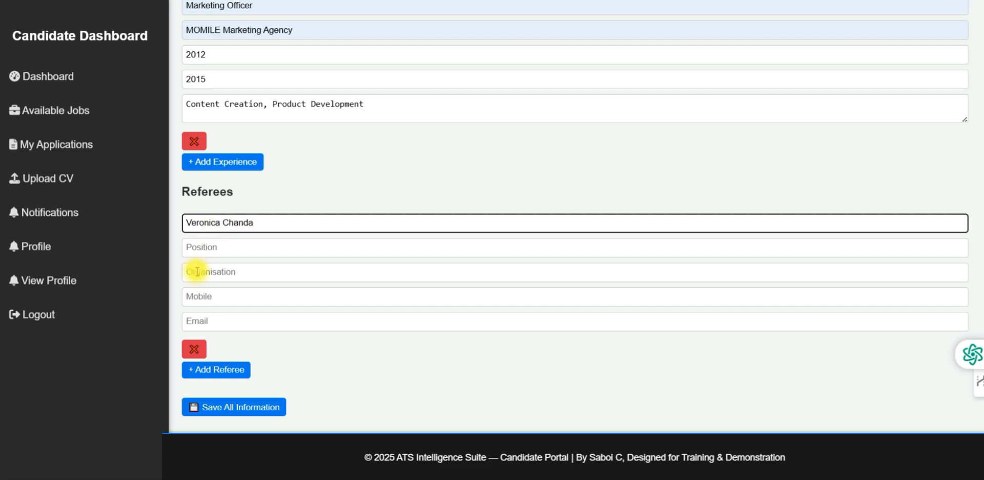
left_click(215, 249)
type("Human")
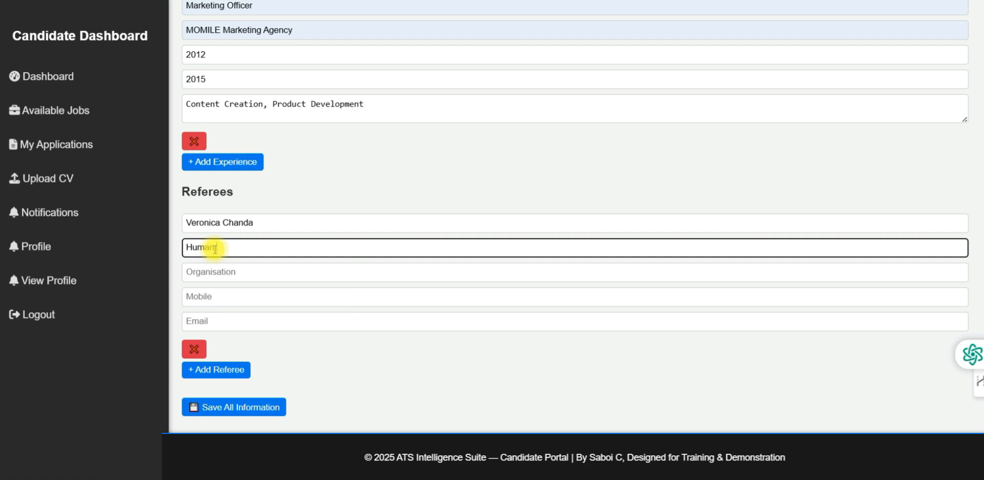
type(" Resoirce")
key("BackSpace")
key("BackSpace")
key("BackSpace")
type("urces Manager")
left_click(204, 275)
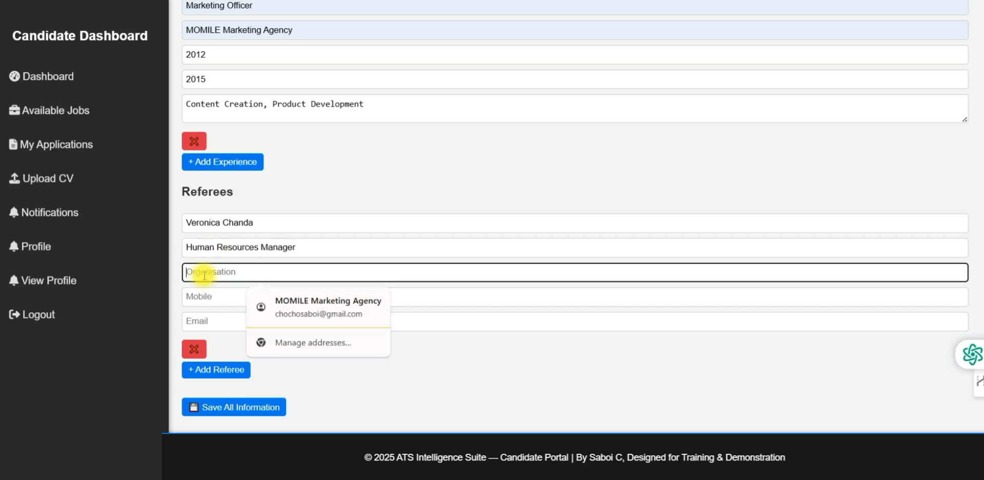
type("Captain")
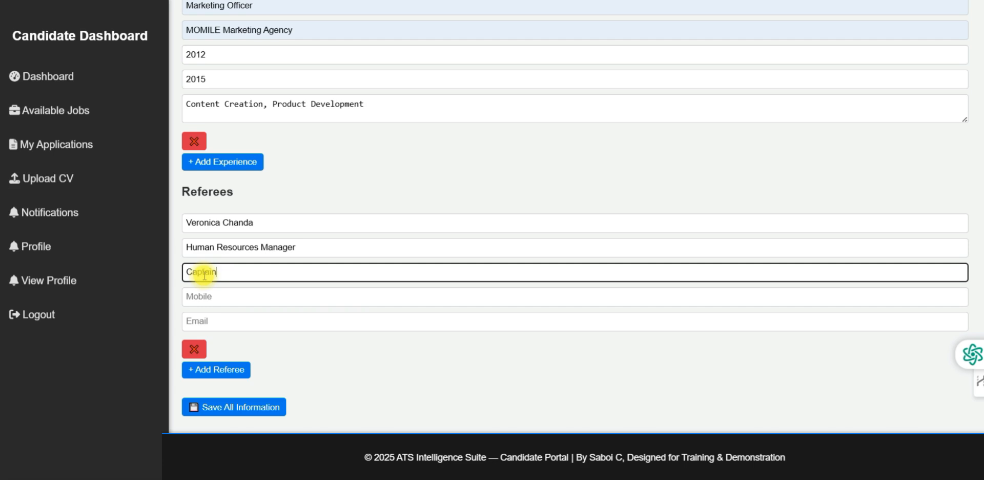
type(" 37")
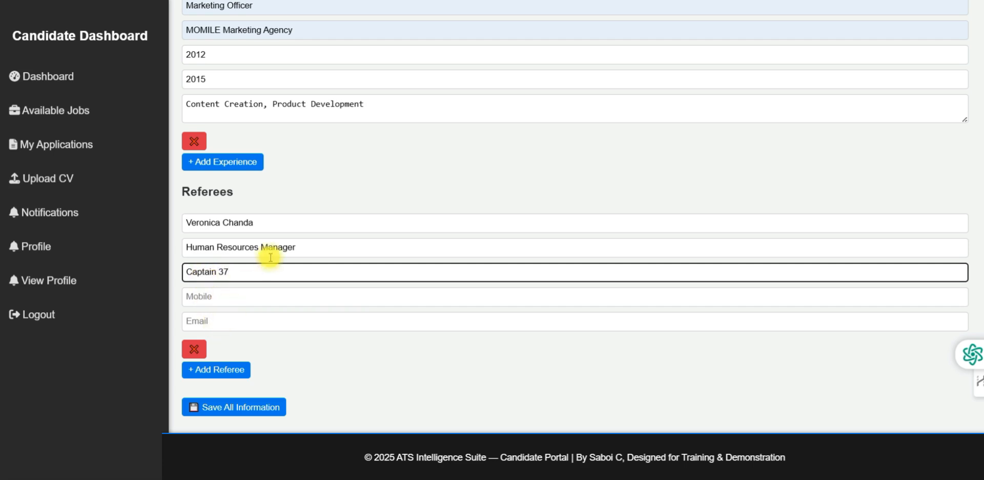
left_click(314, 356)
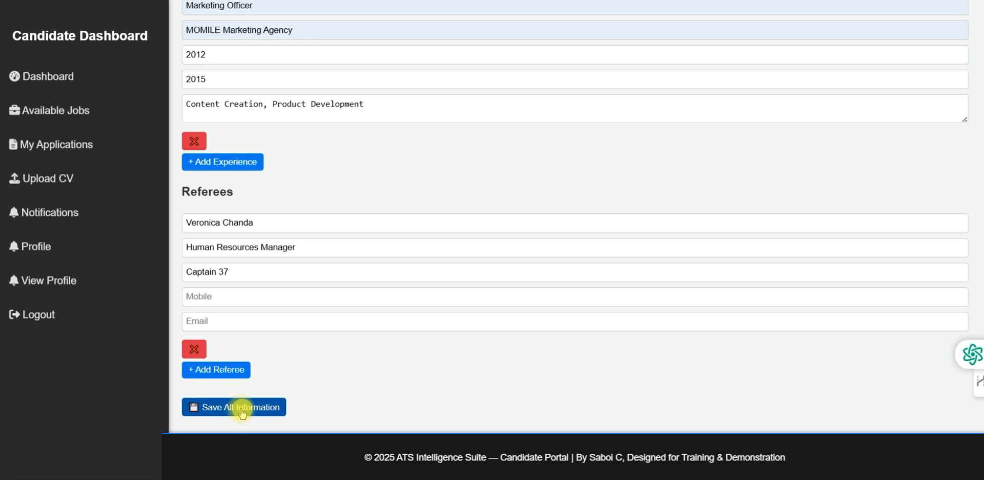
scroll(314, 329, "up", 3)
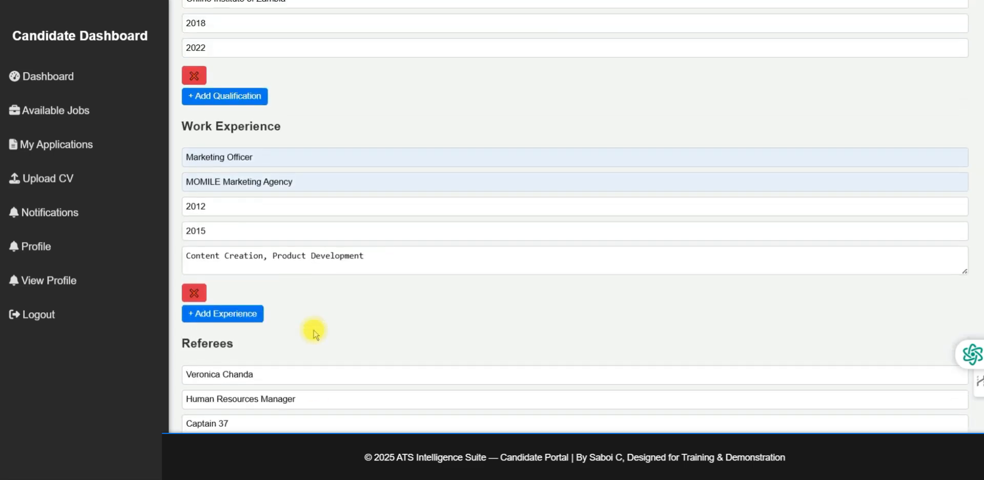
scroll(314, 331, "up", 10)
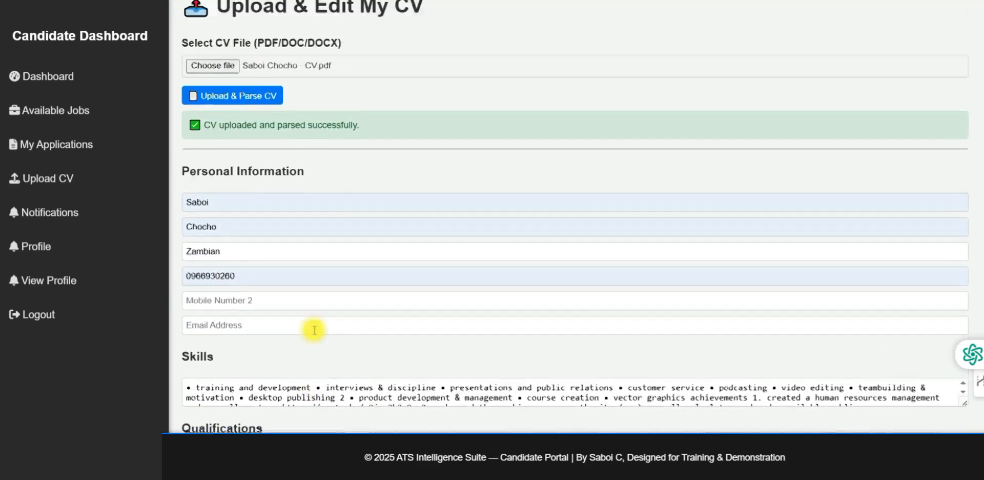
scroll(314, 330, "up", 1)
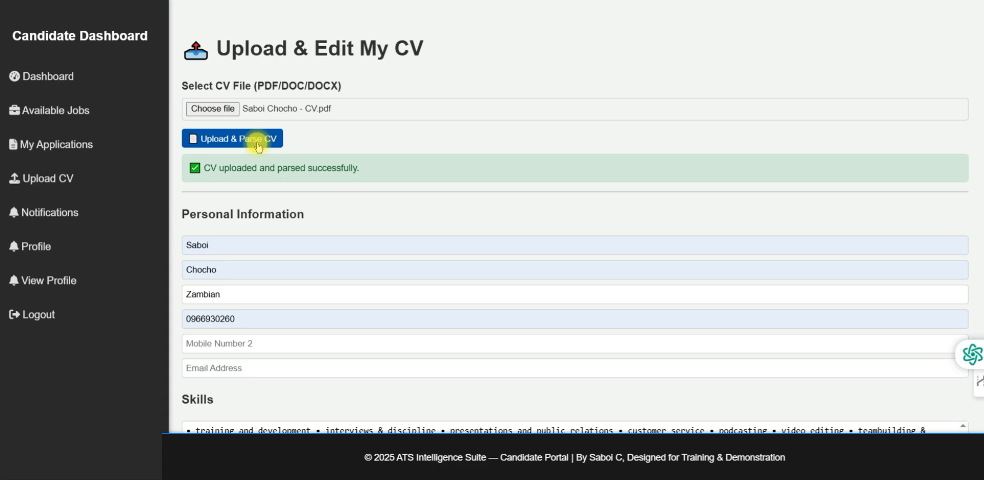
Check the empty notifications, review the profile's email and phone fields, then open the profile editor
left_click(60, 215)
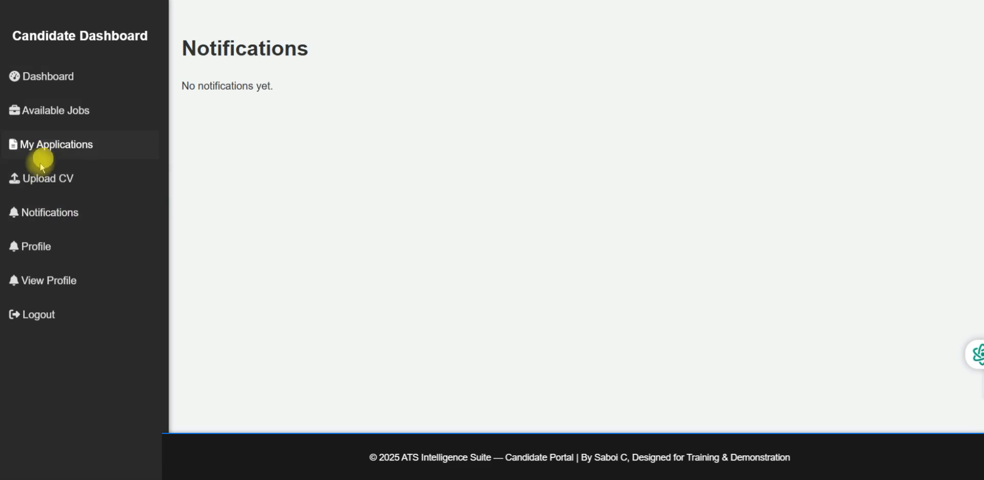
left_click(56, 258)
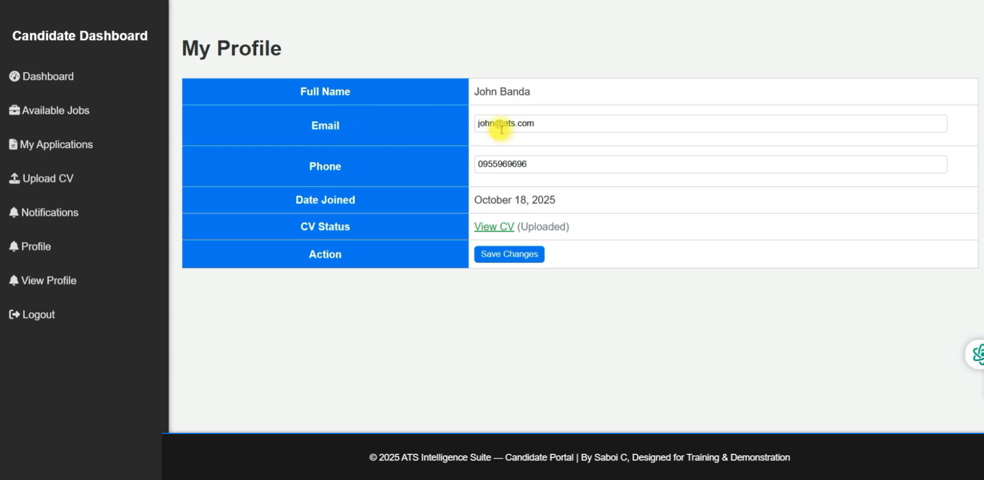
left_click(552, 123)
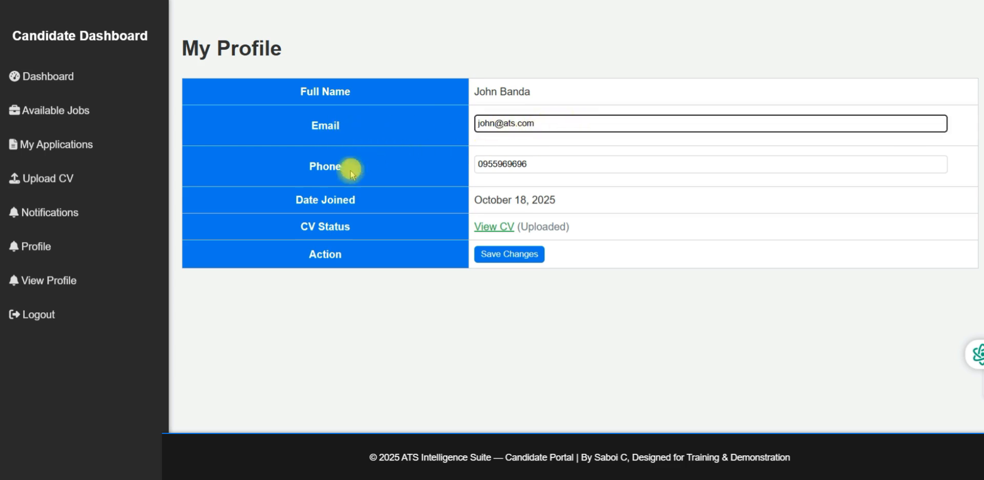
left_click(544, 166)
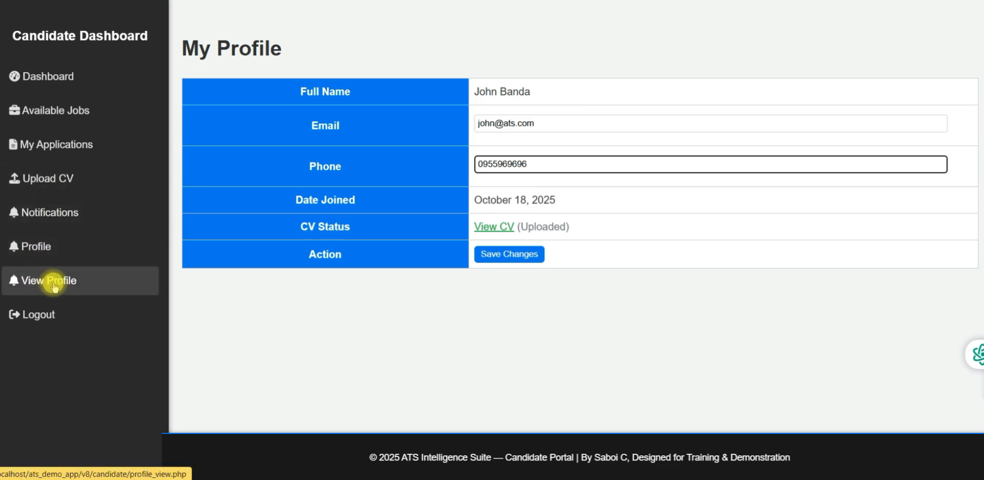
left_click(45, 253)
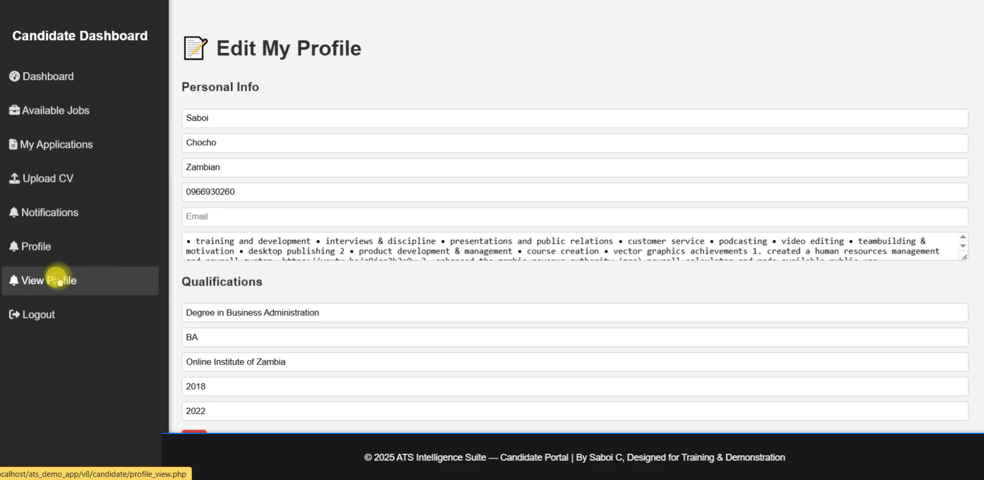
Add a second referee entry in Edit My Profile, duplicating the Captain 37 referee's details
left_click(233, 122)
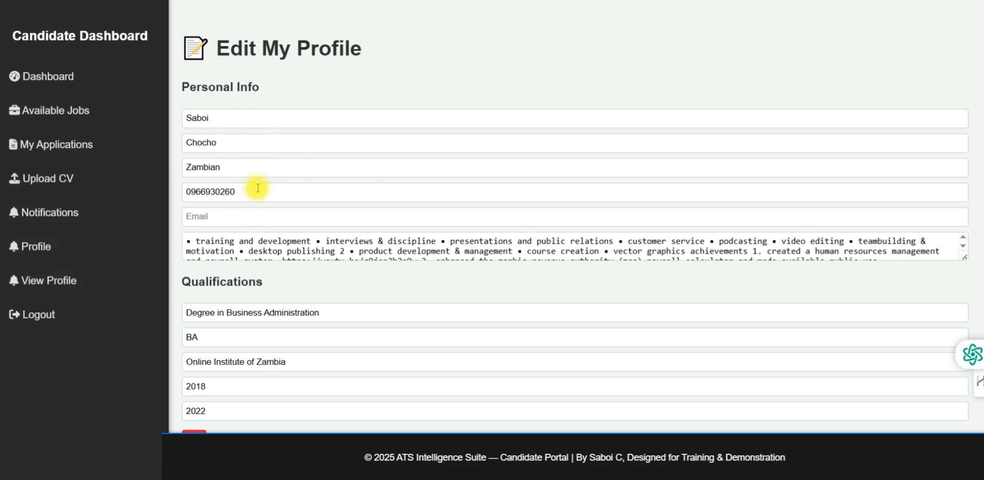
scroll(256, 180, "down", 3)
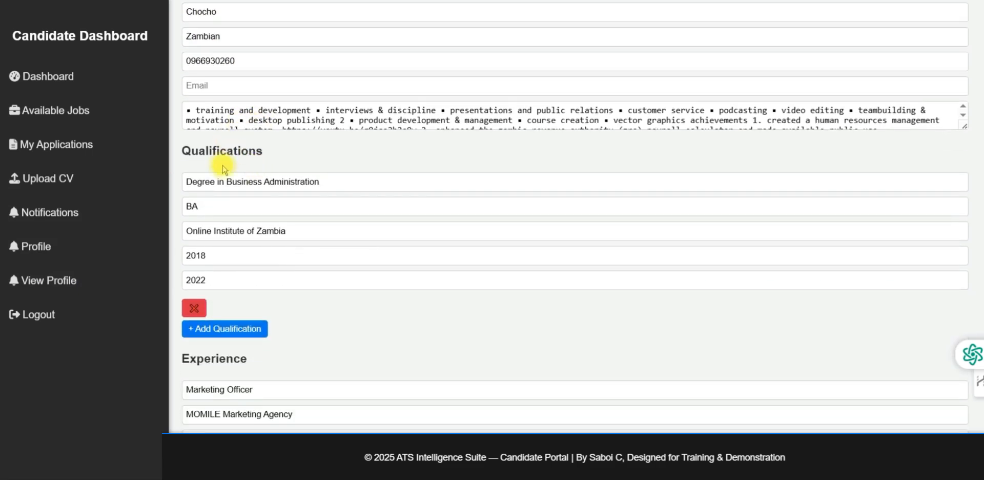
scroll(234, 174, "down", 7)
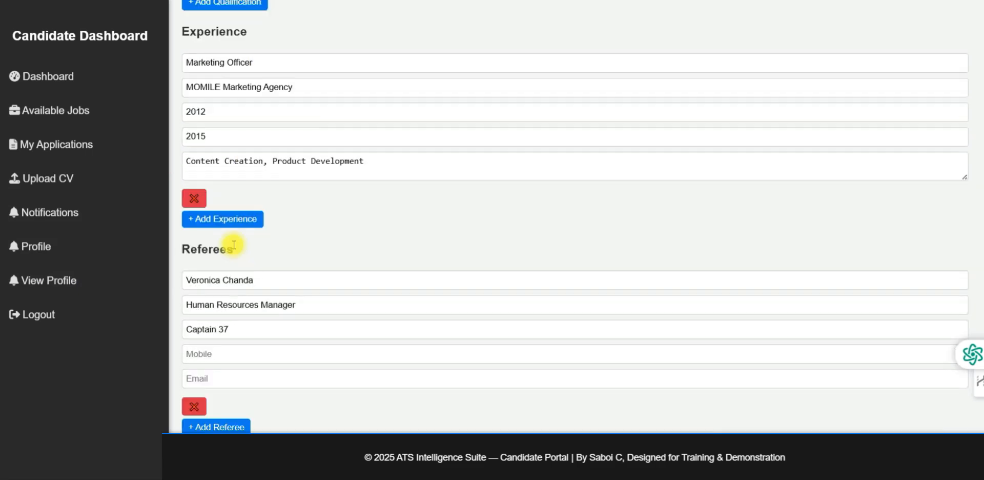
scroll(233, 244, "down", 1)
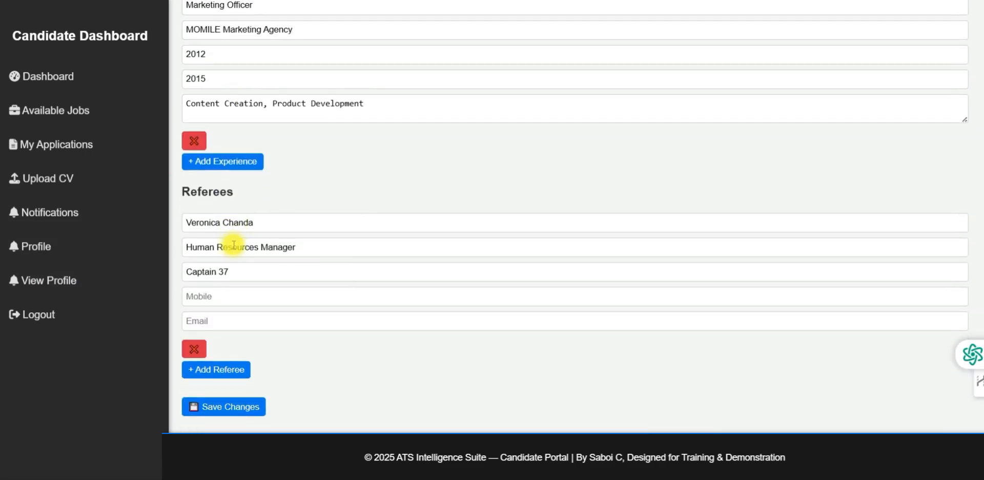
left_click(215, 372)
scroll(347, 267, "down", 1)
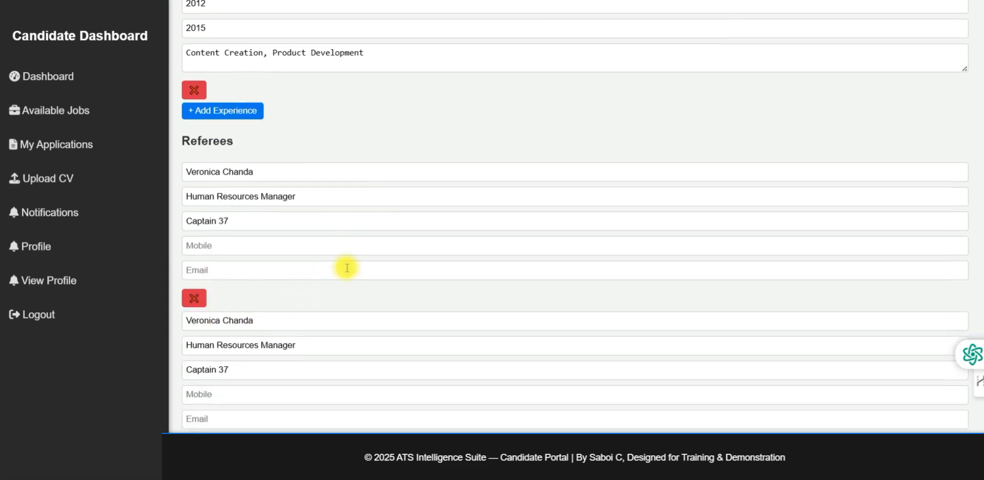
scroll(347, 267, "down", 2)
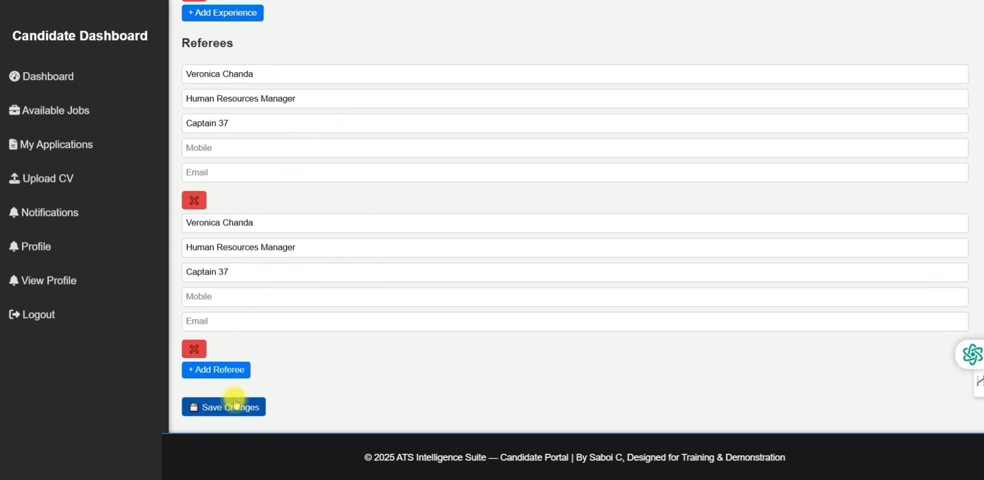
scroll(268, 176, "up", 4)
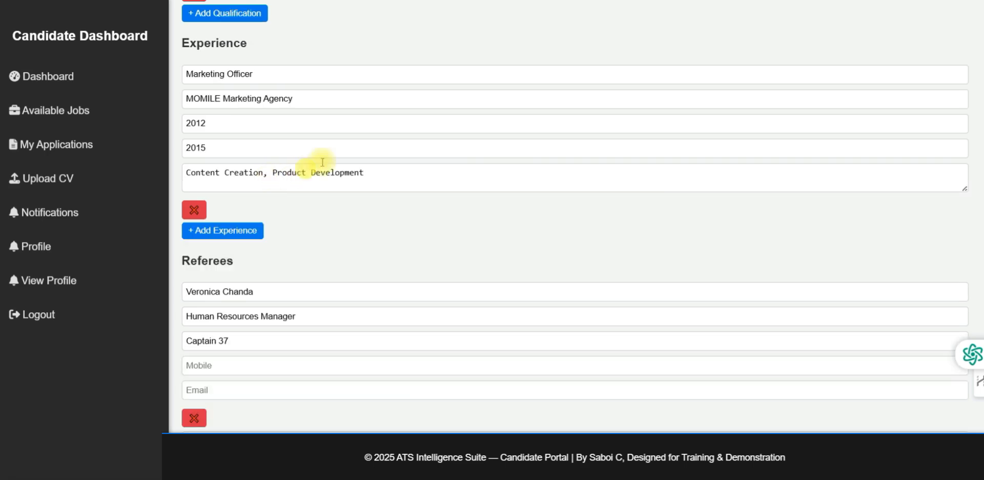
scroll(279, 149, "up", 7)
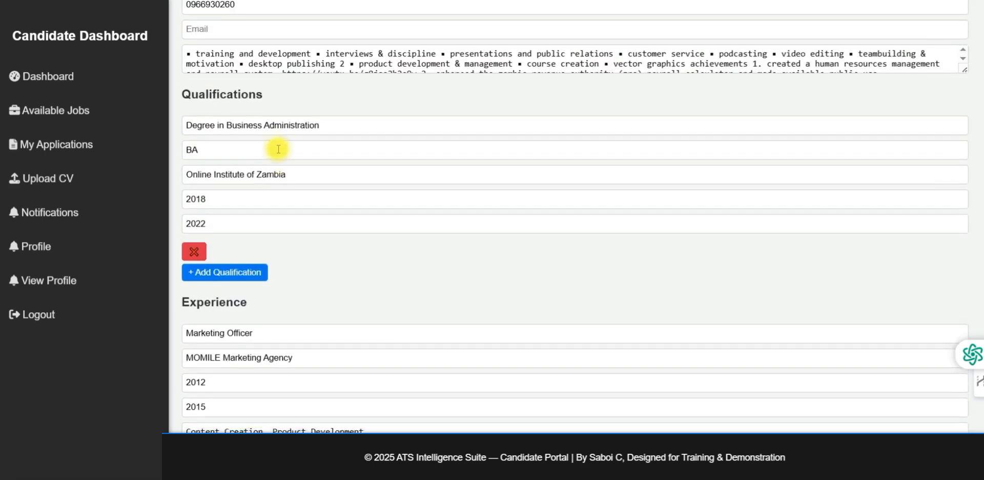
scroll(278, 149, "up", 1)
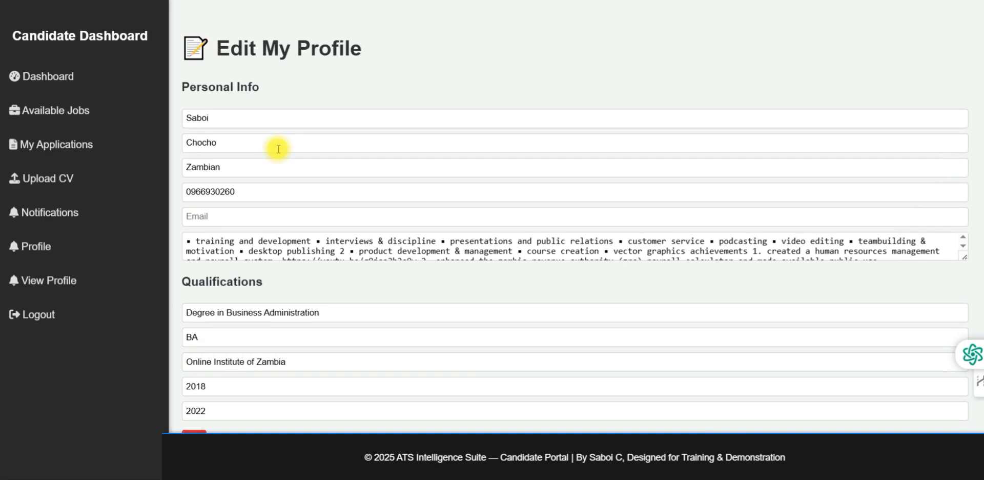
Leave the candidate dashboard for the Admin Panel's Manage Jobs page and its empty Add New Job form
left_click(60, 85)
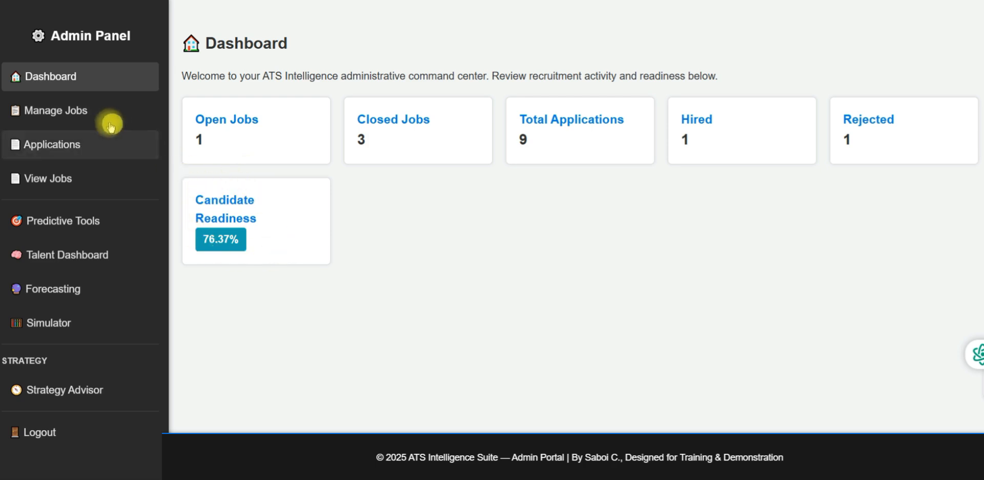
left_click(70, 118)
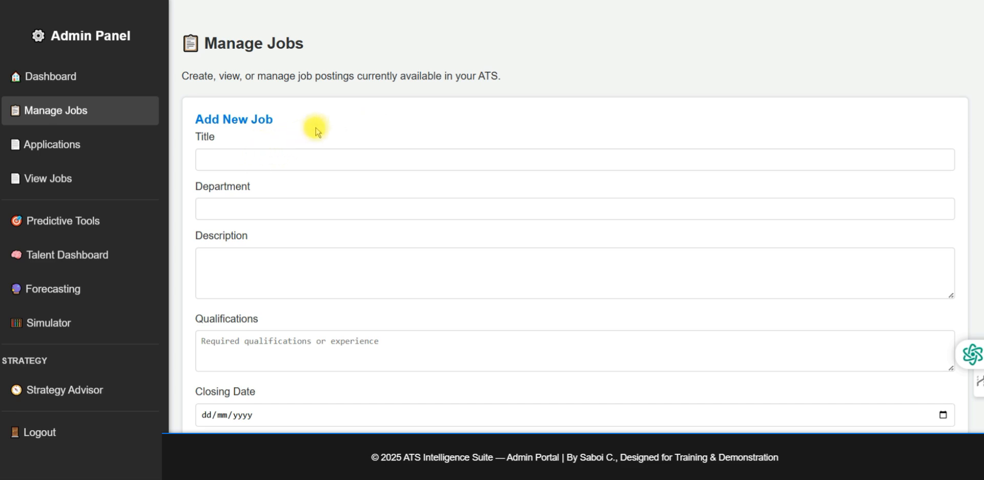
Enter the Sales Manager title, Sales department, job description and qualifications
left_click(233, 160)
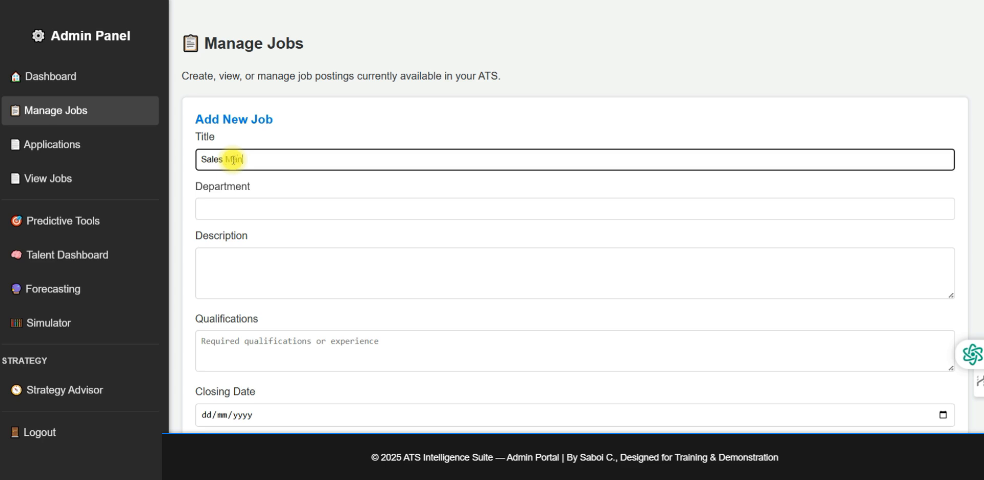
left_click(235, 206)
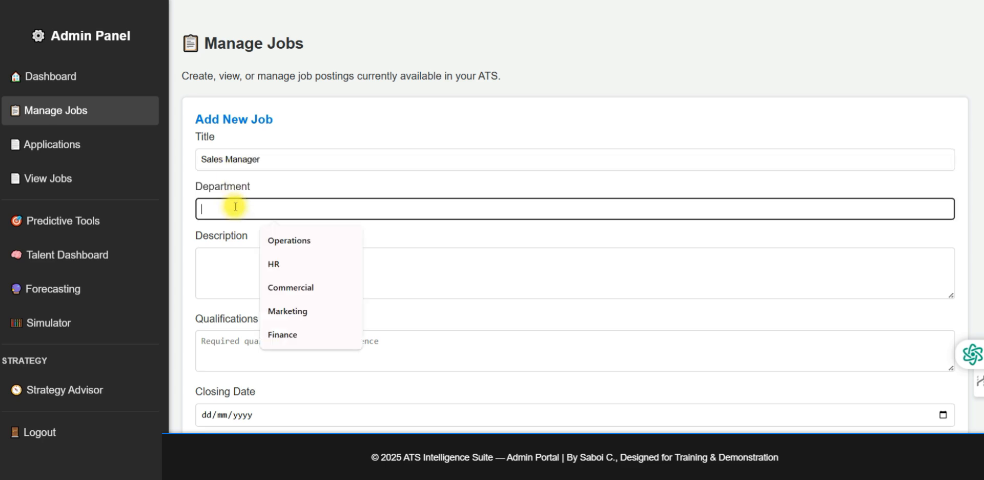
type("Sales")
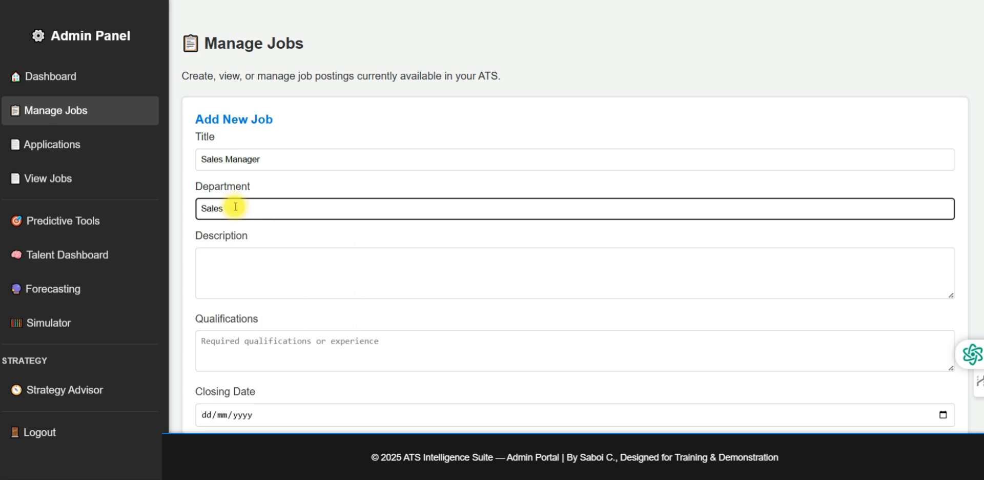
left_click(252, 262)
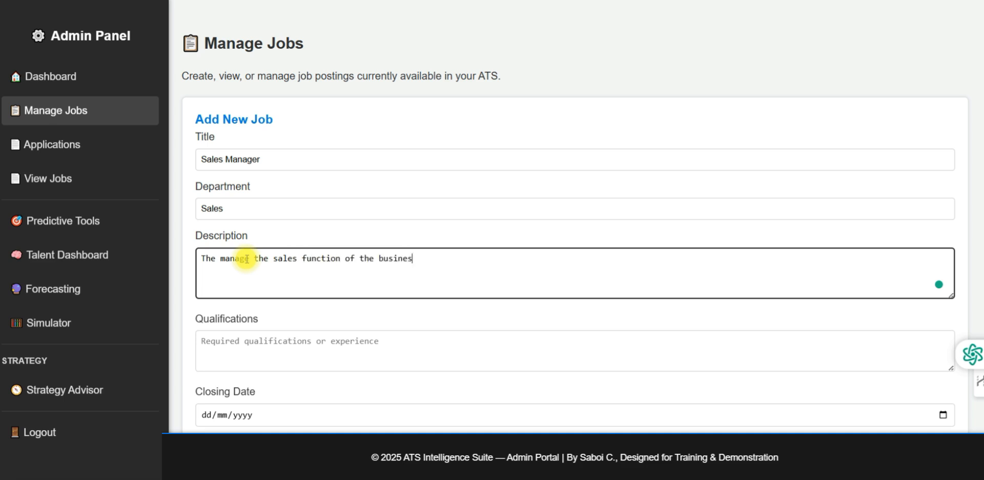
left_click(231, 349)
type("De")
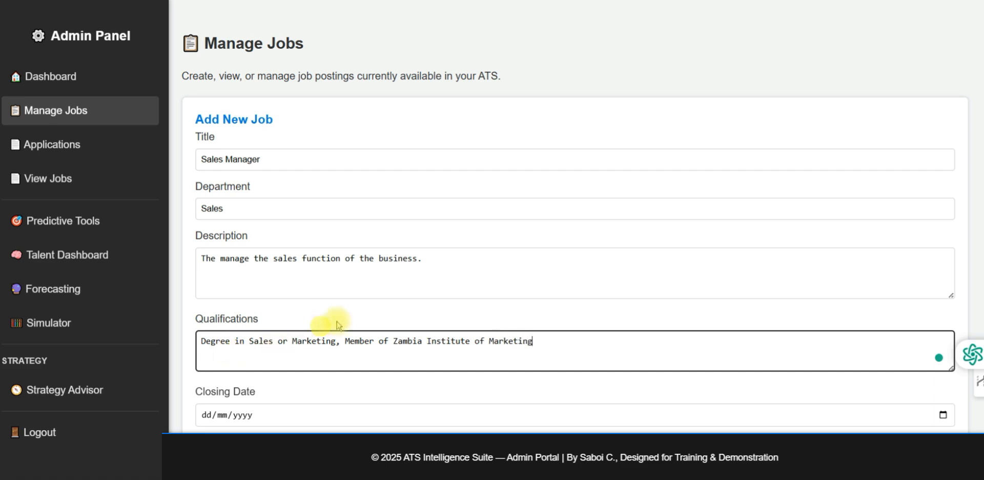
Set closing date 31/10/2025, location Lusaka and salary 30000
scroll(380, 336, "down", 4)
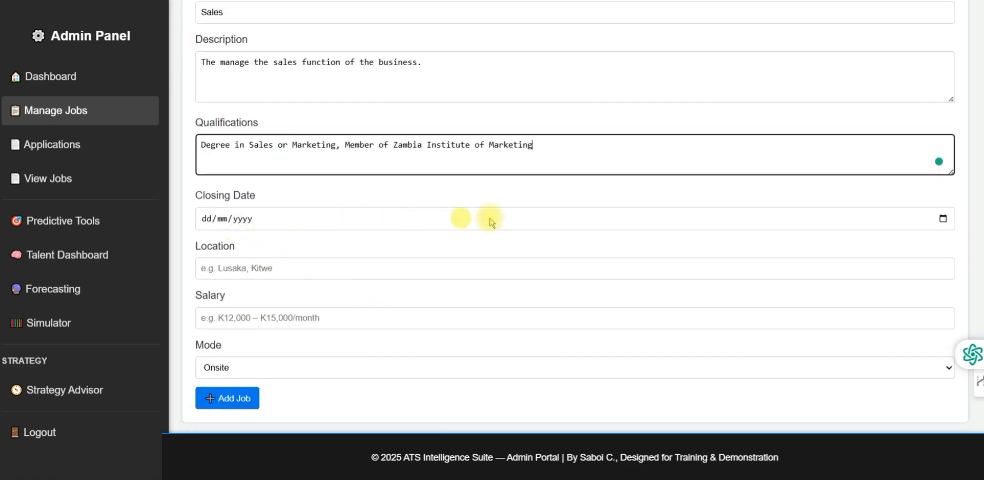
left_click(943, 219)
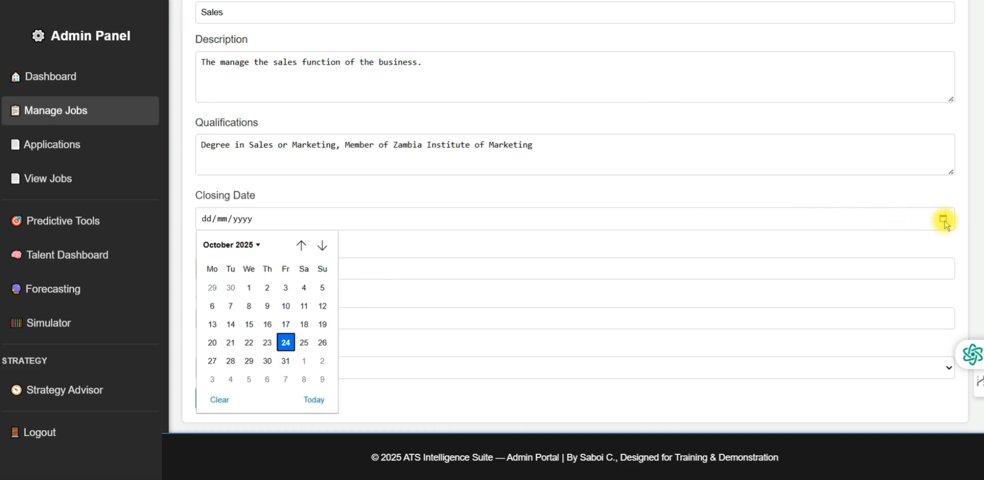
left_click(286, 360)
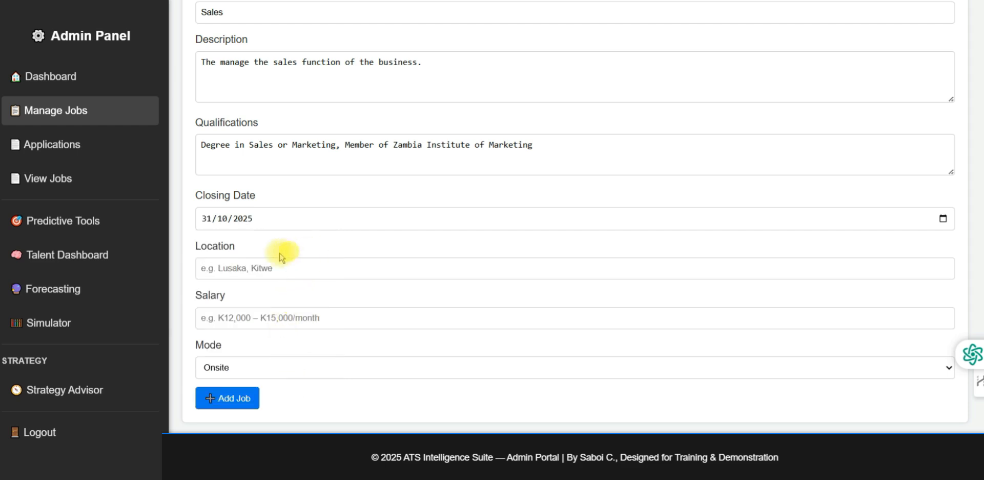
left_click(231, 267)
type("Lusaka")
left_click(220, 314)
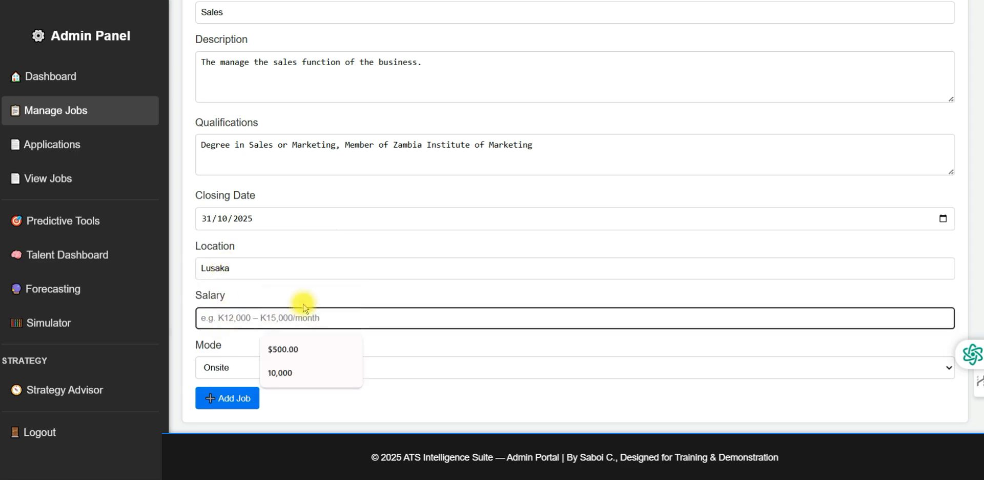
type("30000")
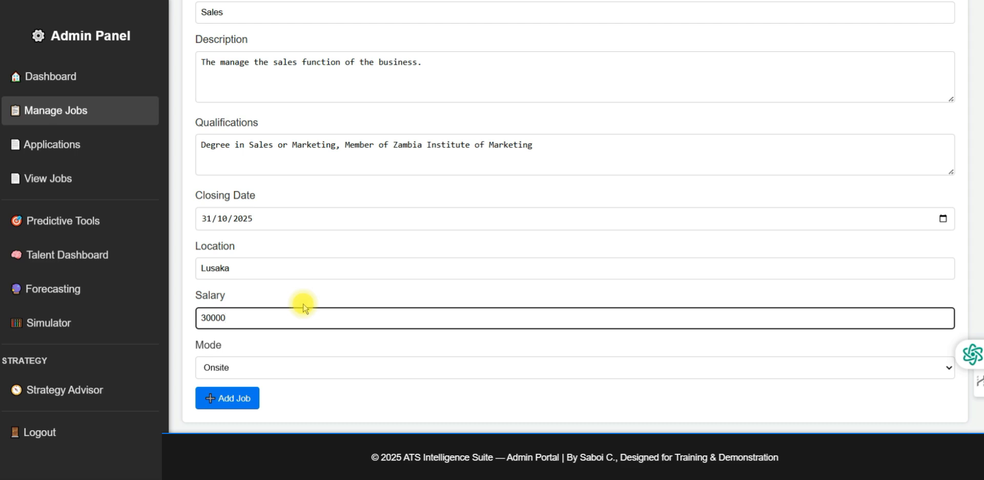
left_click(292, 288)
Set the work mode to Hybrid and add the job
scroll(257, 287, "down", 2)
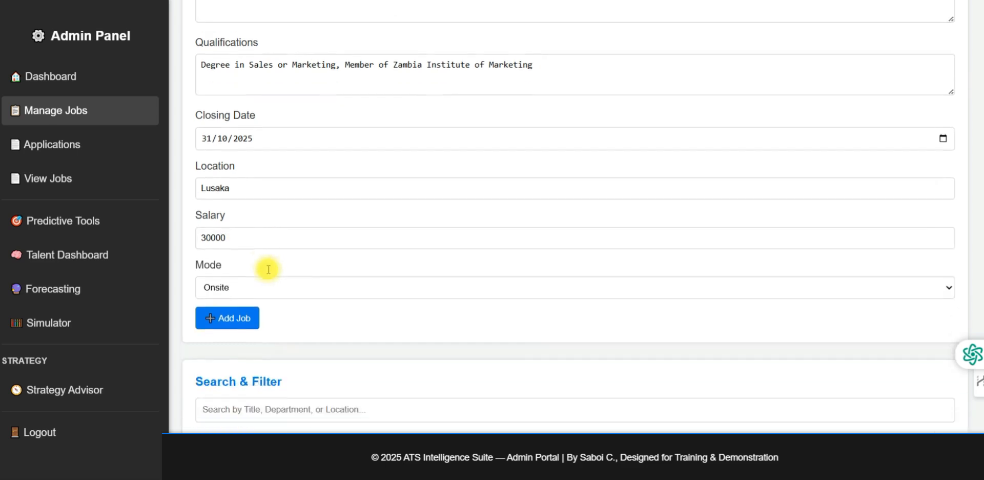
scroll(256, 267, "down", 1)
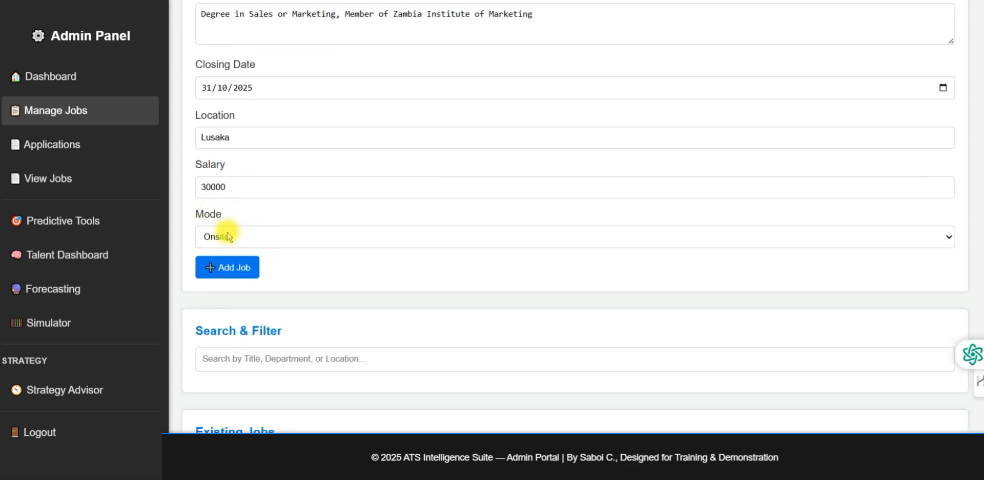
left_click(238, 237)
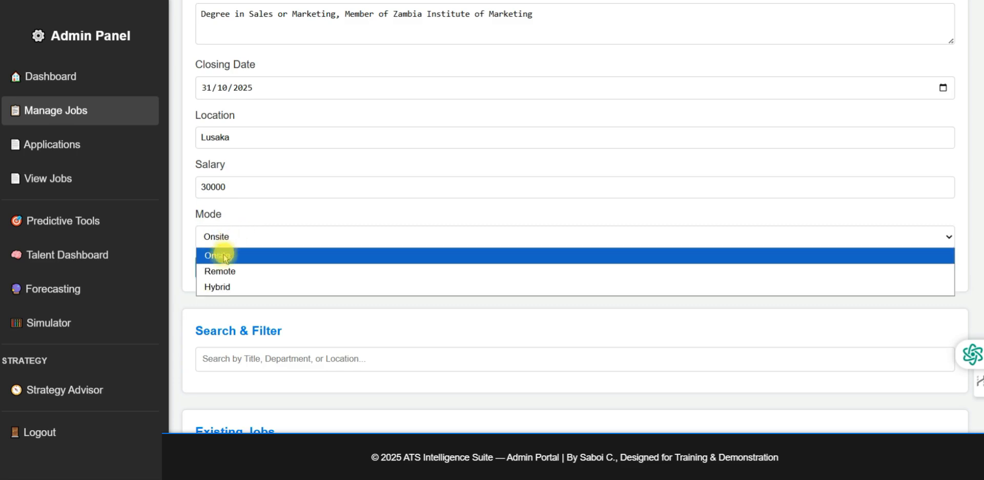
left_click(239, 287)
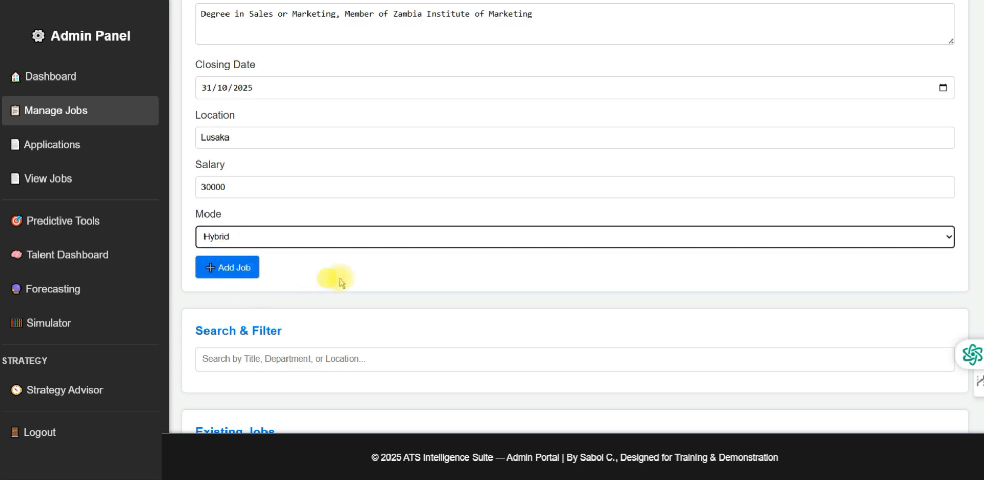
left_click(241, 269)
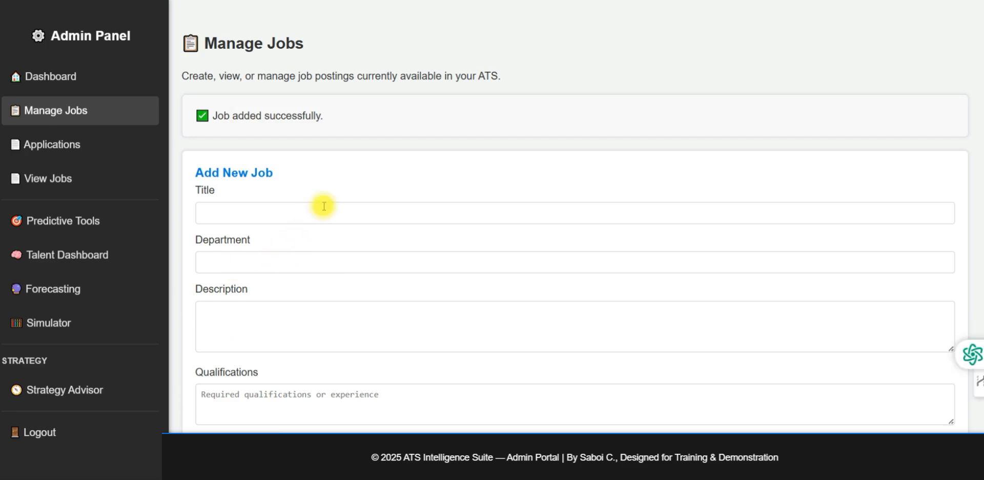
Scroll to Existing Jobs to confirm Sales Manager is listed as ID 6 with status Open
scroll(321, 204, "down", 7)
scroll(307, 188, "down", 6)
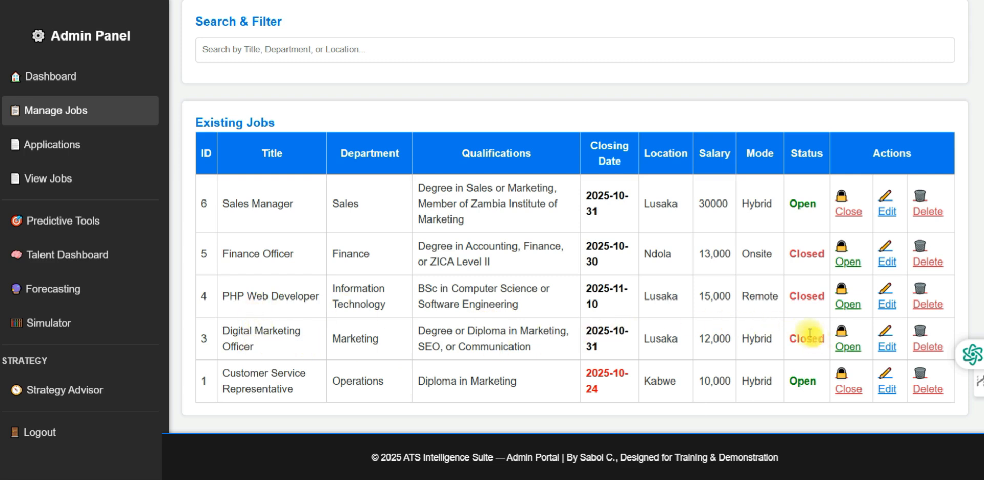
Reopen the Digital Marketing Officer, PHP Web Developer and Finance Officer jobs
left_click(849, 347)
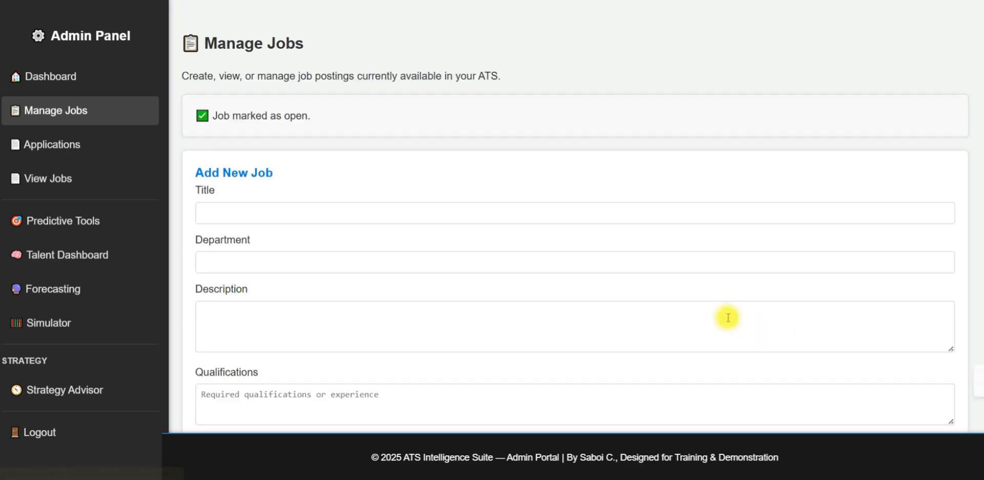
scroll(432, 163, "down", 10)
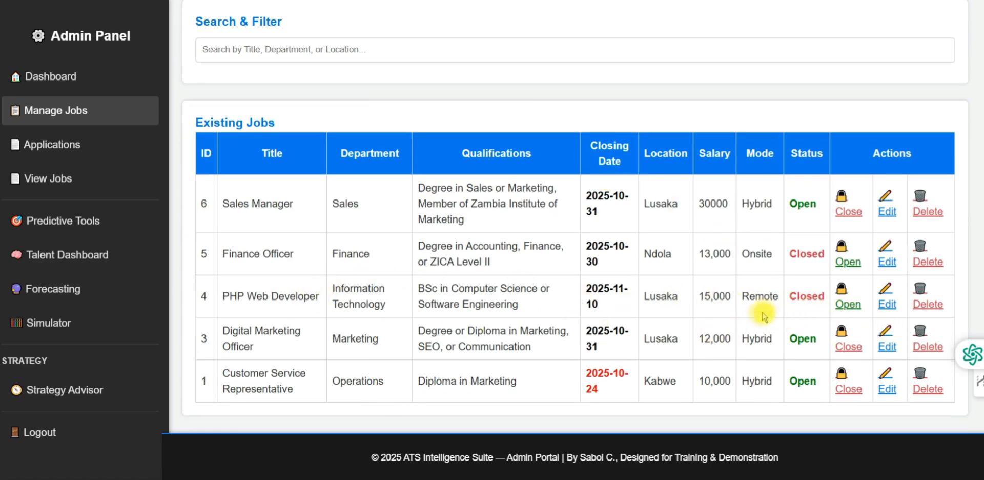
left_click(850, 304)
scroll(430, 184, "down", 10)
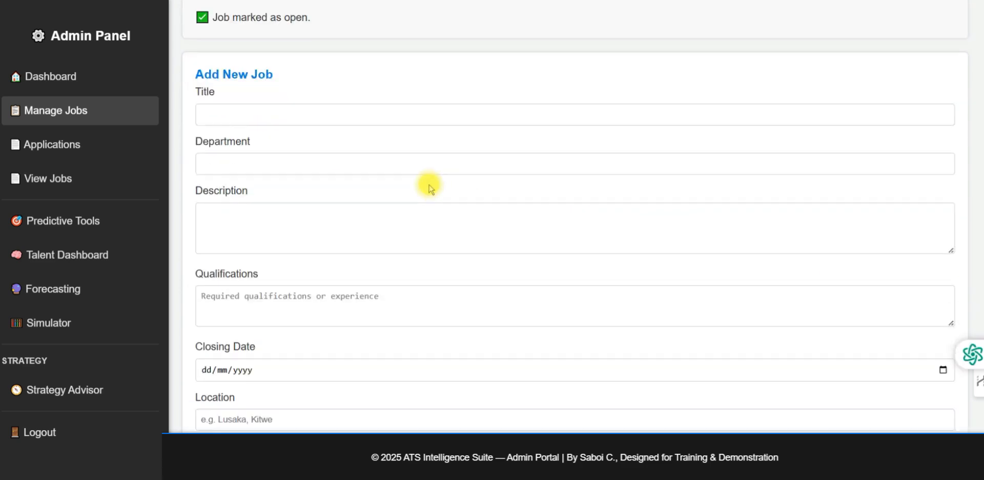
scroll(374, 128, "down", 2)
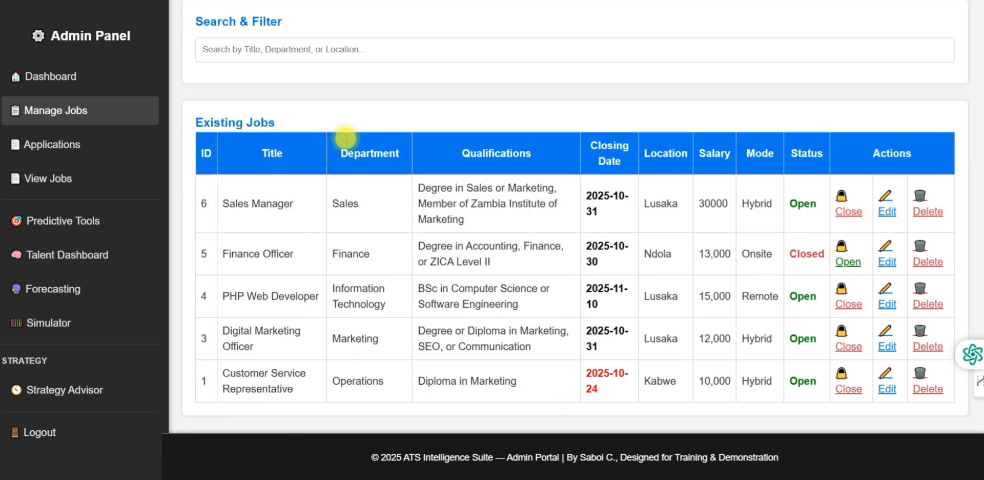
left_click(848, 262)
scroll(369, 128, "down", 5)
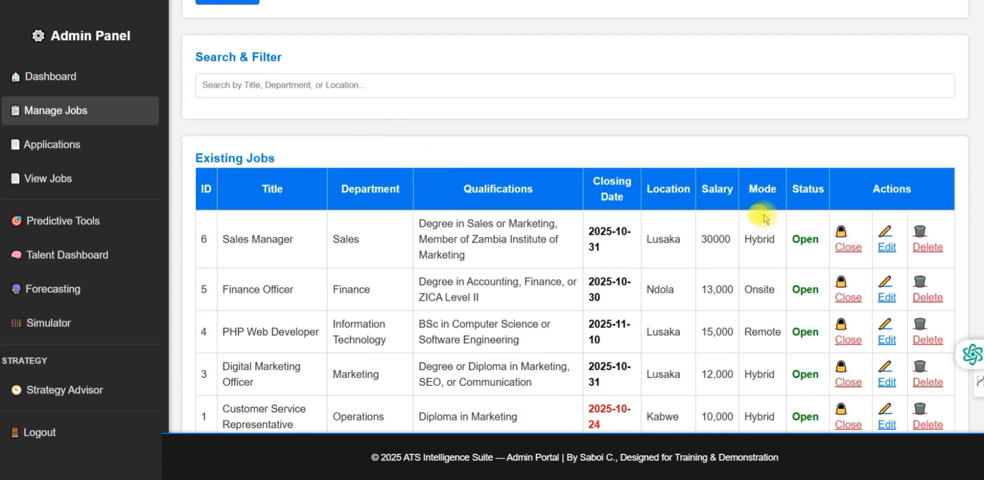
scroll(769, 205, "down", 1)
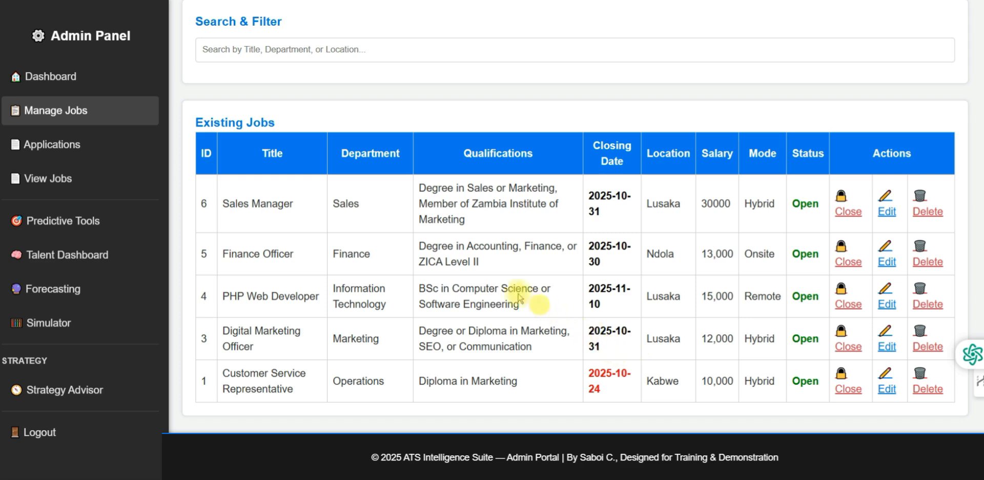
Open the details of the 24 Oct 2025 Customer Service Representative application
left_click(79, 150)
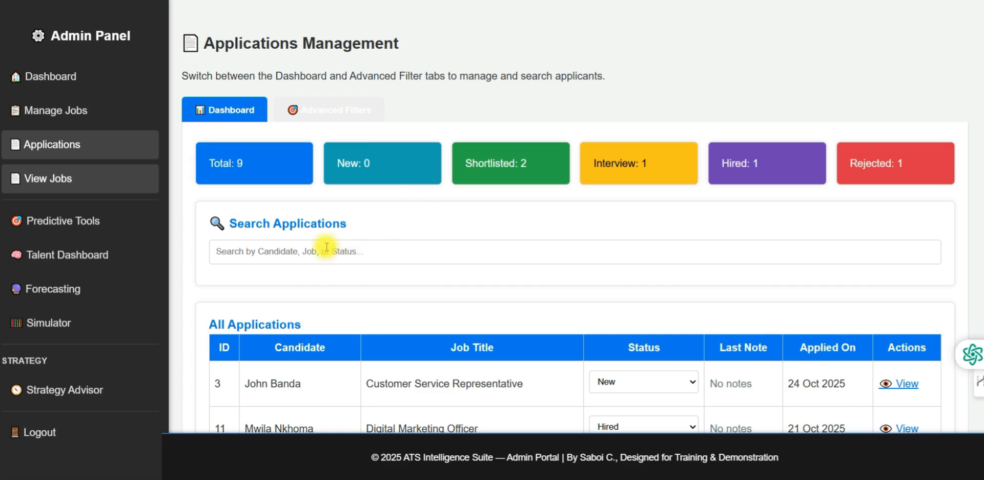
scroll(327, 247, "down", 4)
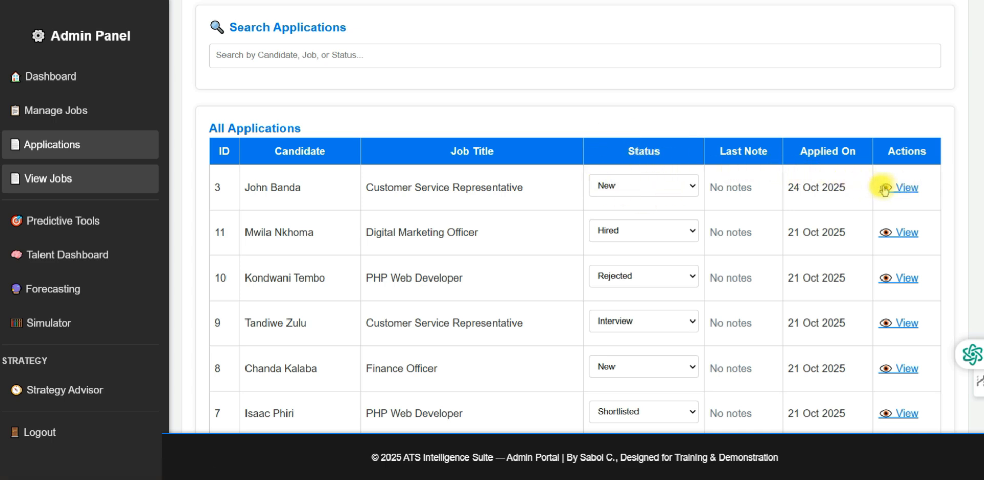
left_click(907, 188)
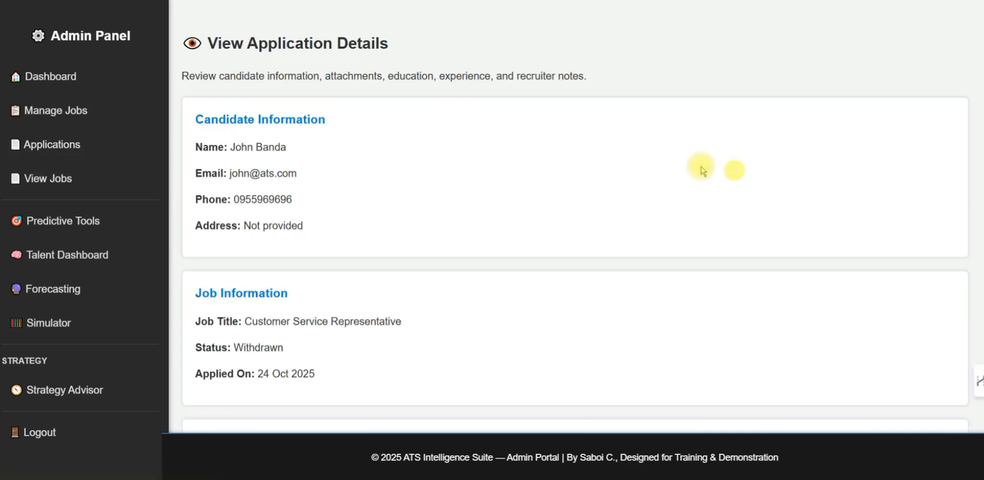
Choose Under Review in Change Status, then return to the applications list
scroll(338, 151, "down", 1)
scroll(283, 140, "down", 3)
scroll(287, 140, "down", 3)
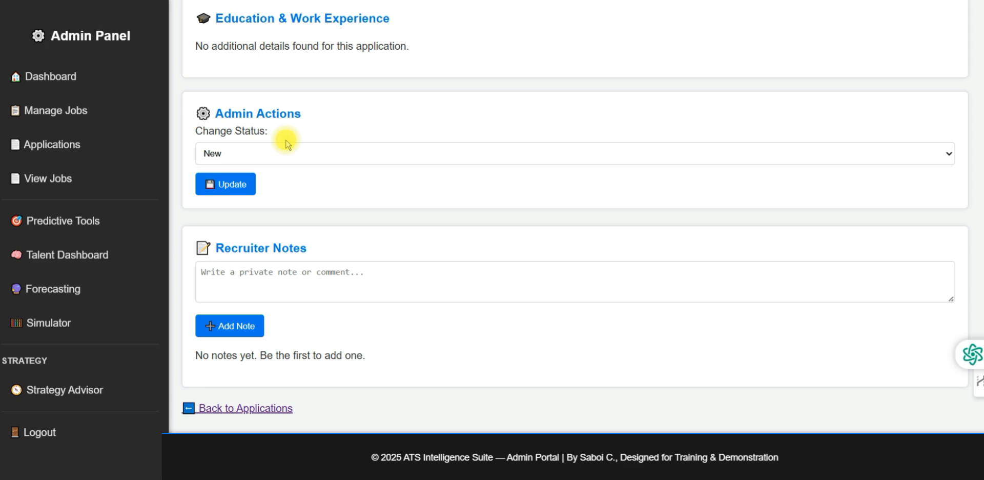
scroll(286, 143, "up", 1)
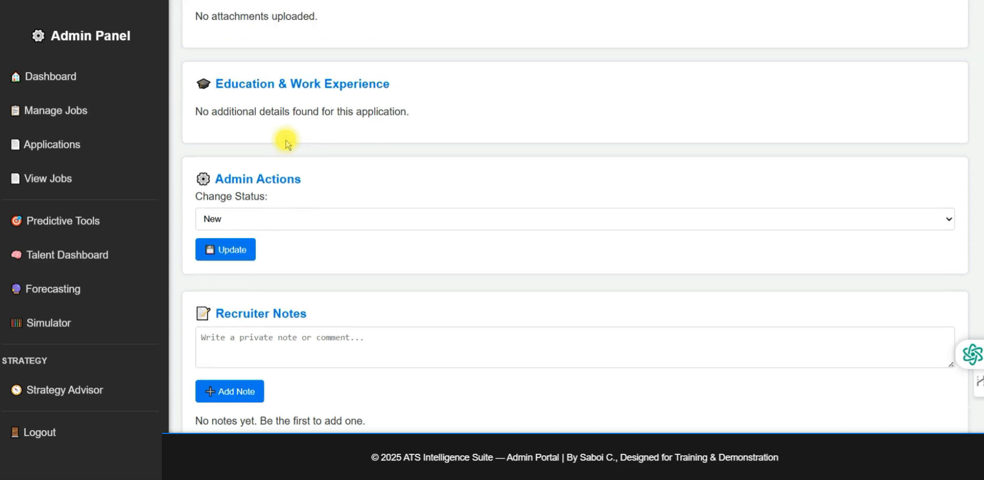
scroll(287, 144, "down", 1)
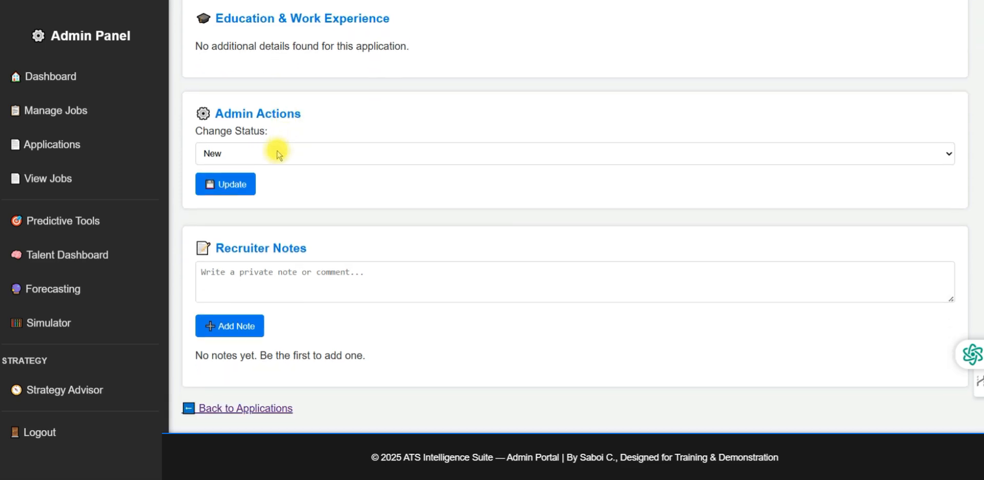
left_click(303, 154)
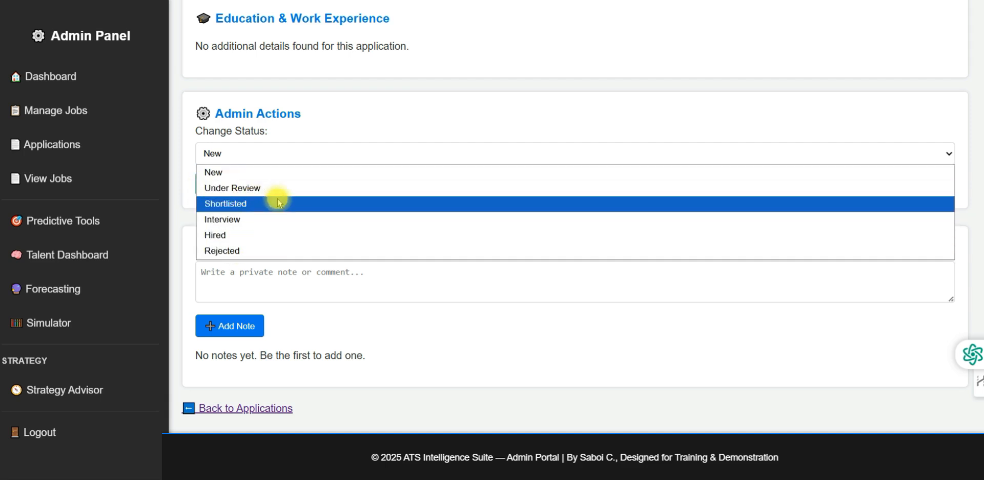
left_click(246, 189)
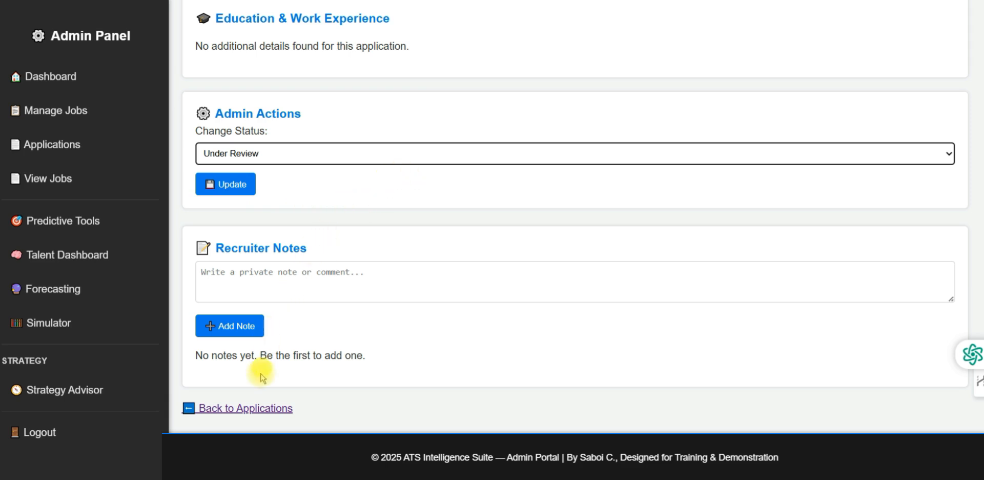
left_click(259, 409)
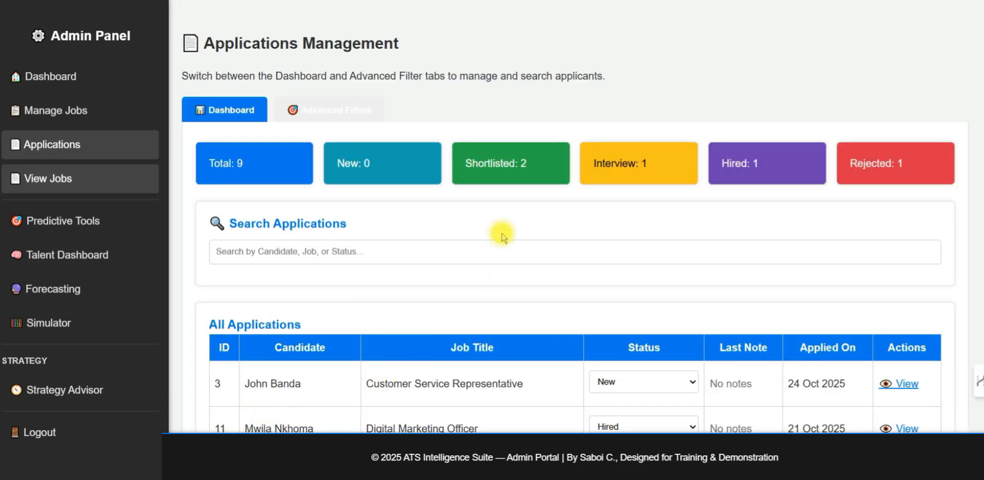
Set application ID 3's status to Under Review in the All Applications table
scroll(502, 232, "down", 4)
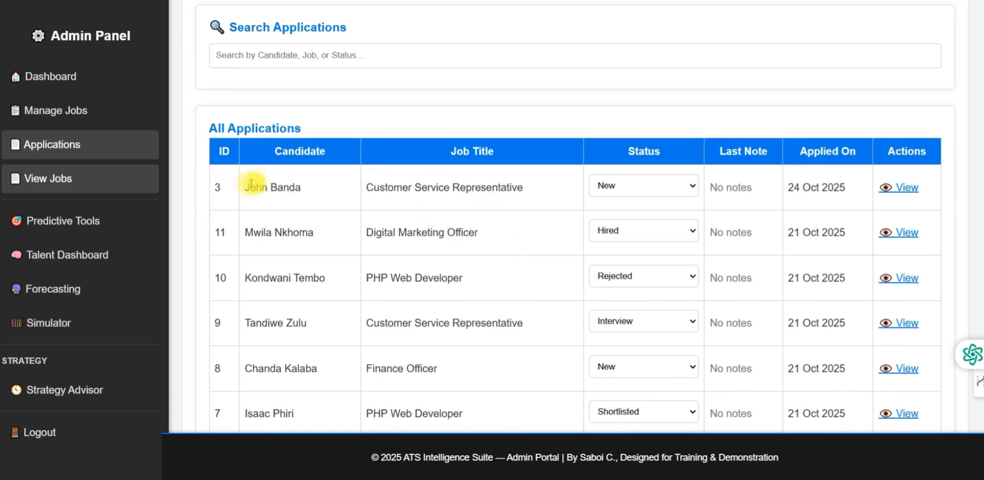
left_click(629, 191)
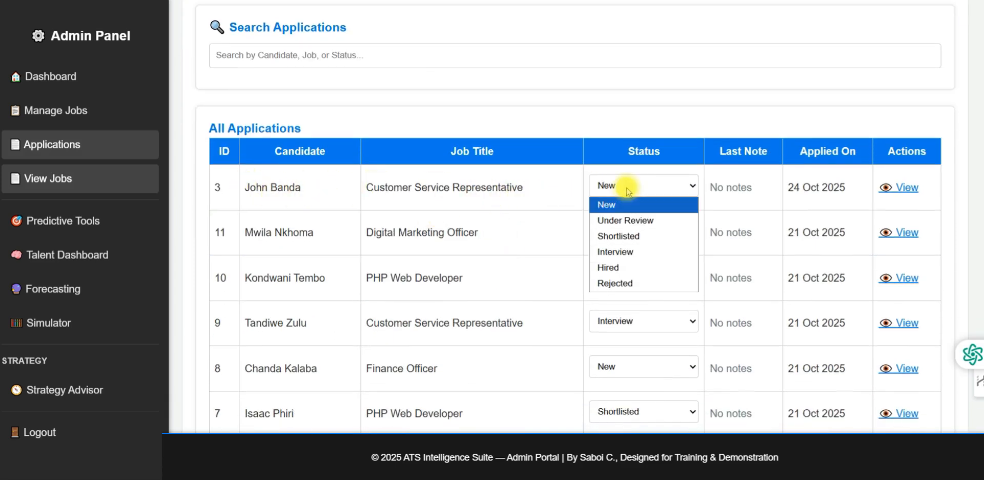
left_click(628, 219)
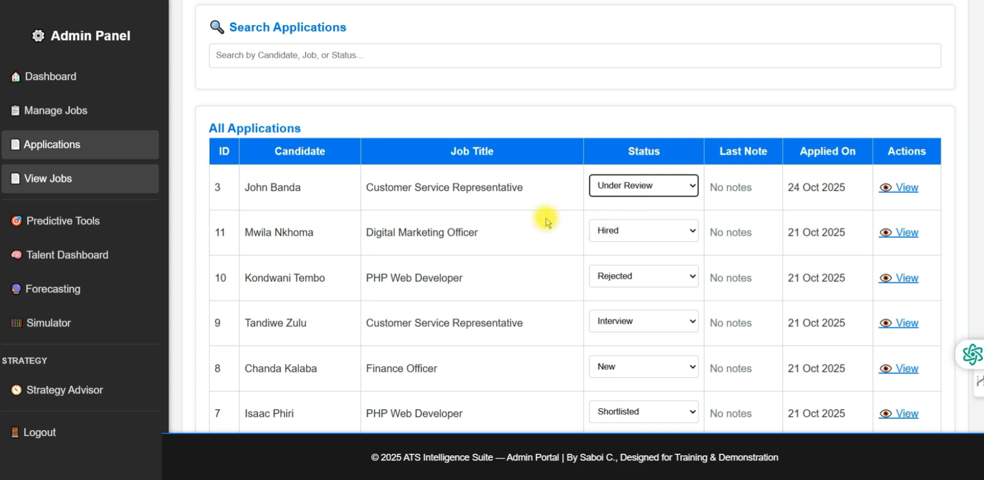
scroll(543, 193, "down", 3)
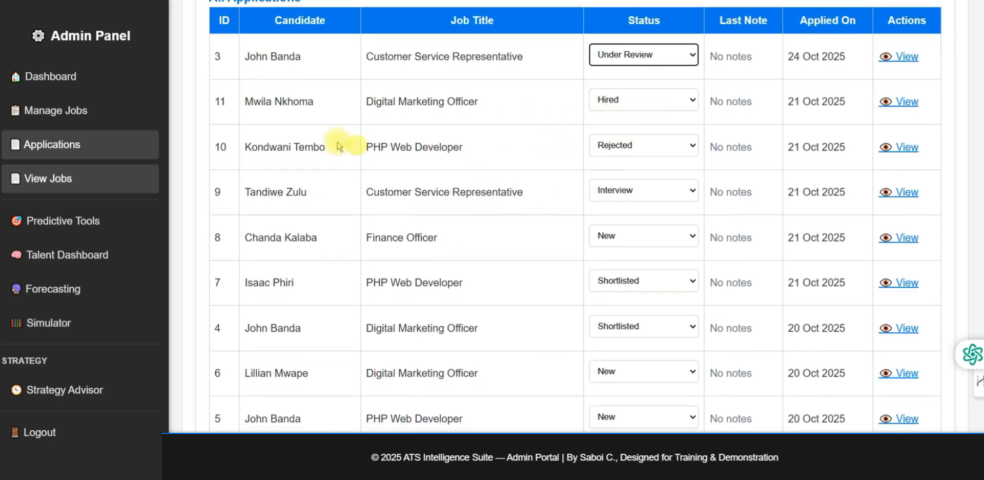
scroll(303, 159, "down", 1)
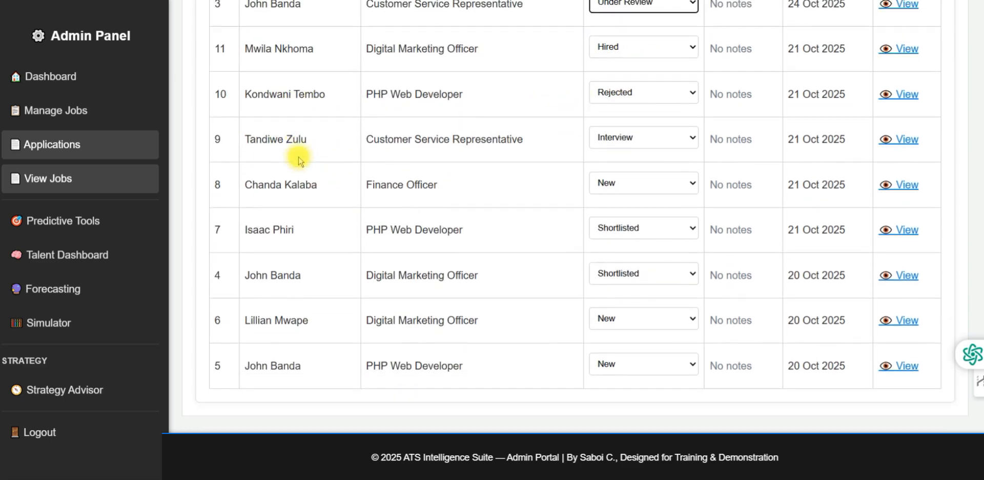
scroll(460, 207, "up", 3)
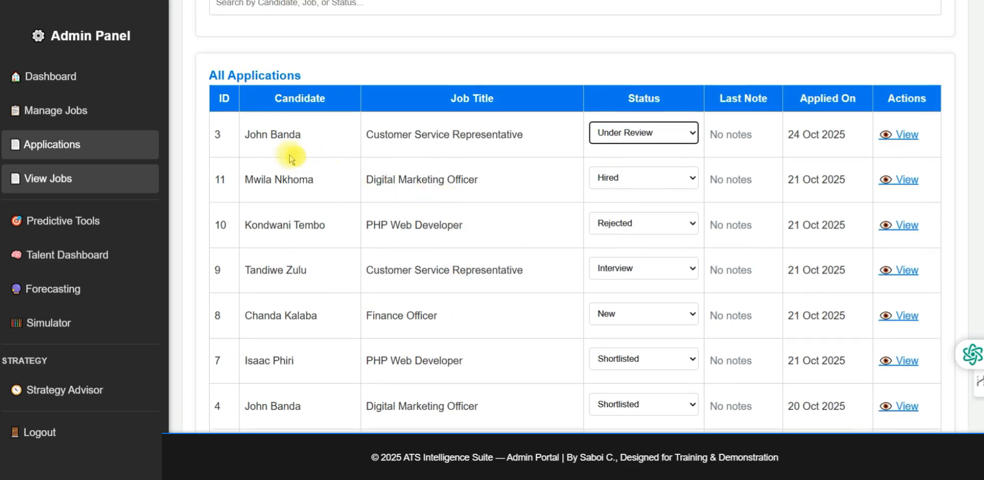
left_click(56, 180)
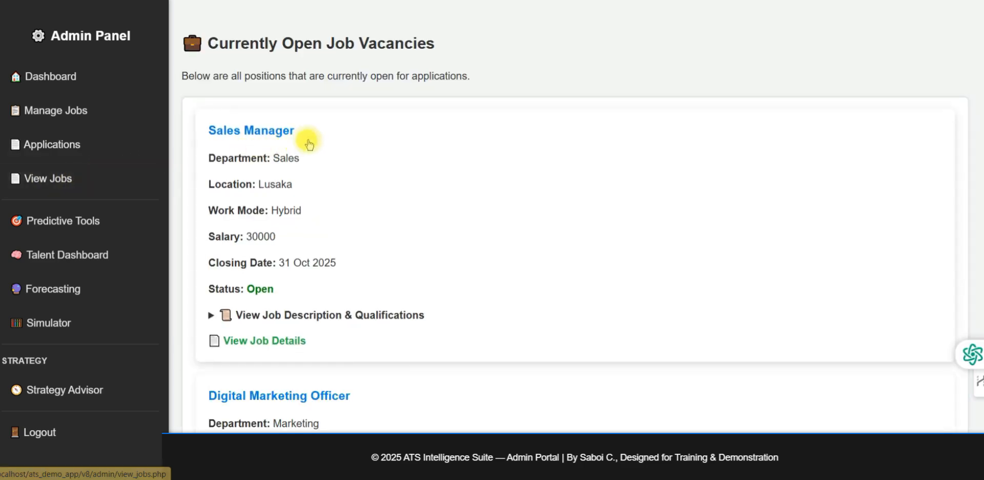
scroll(309, 144, "down", 5)
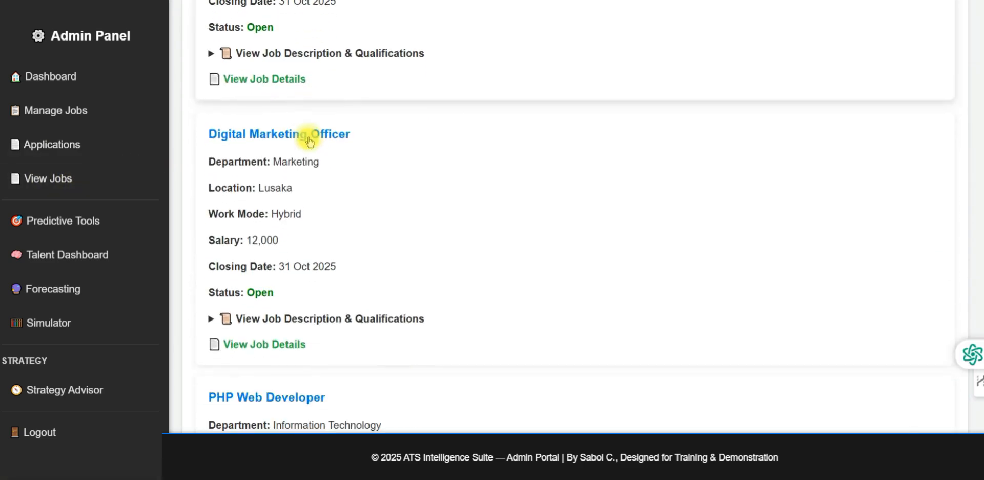
scroll(333, 116, "down", 4)
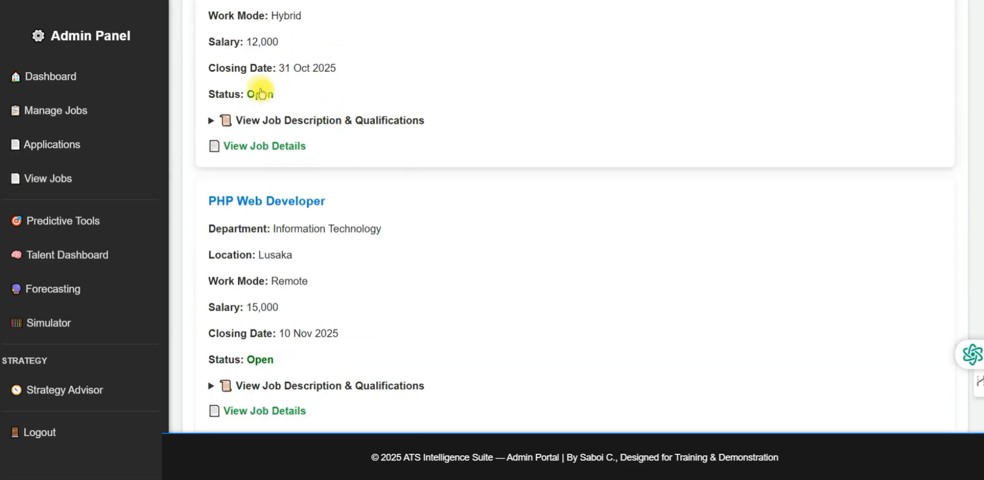
left_click(48, 178)
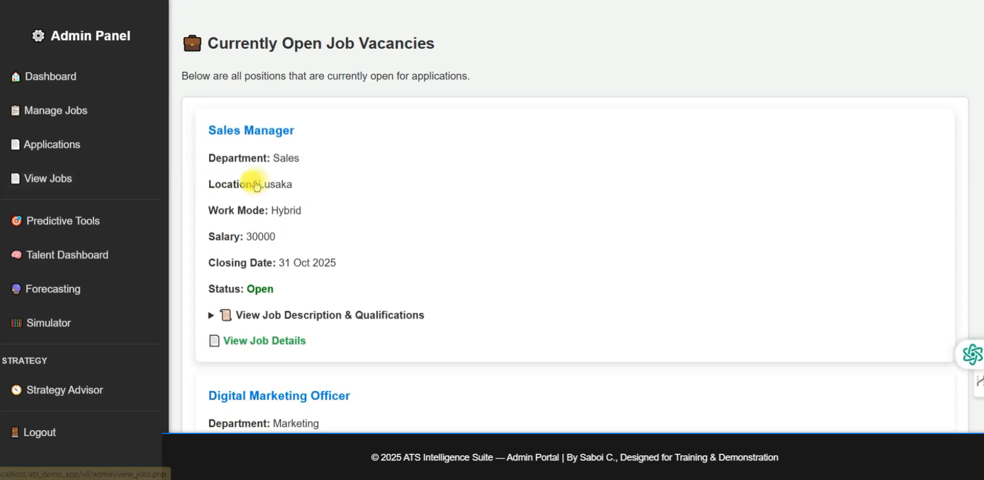
left_click(72, 148)
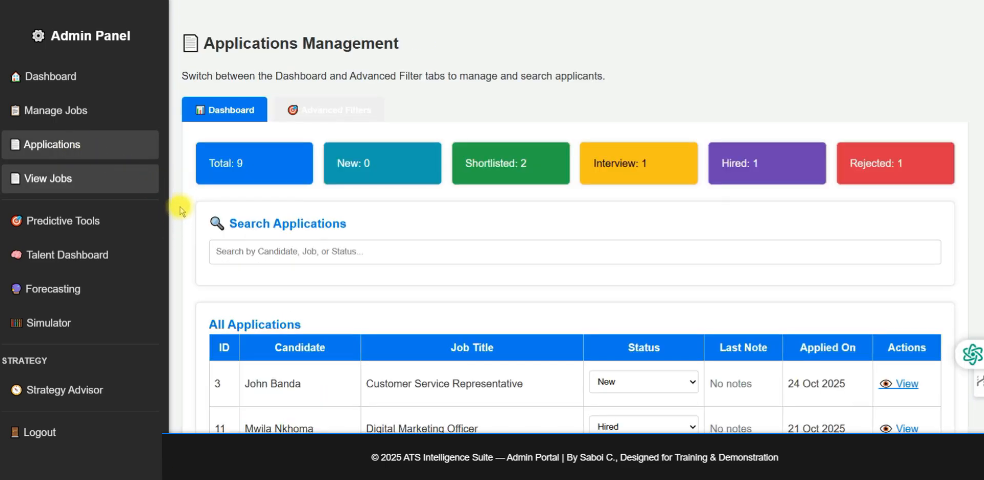
Apply an Advanced Filter for the Digital Marketing Officer job position
left_click(350, 113)
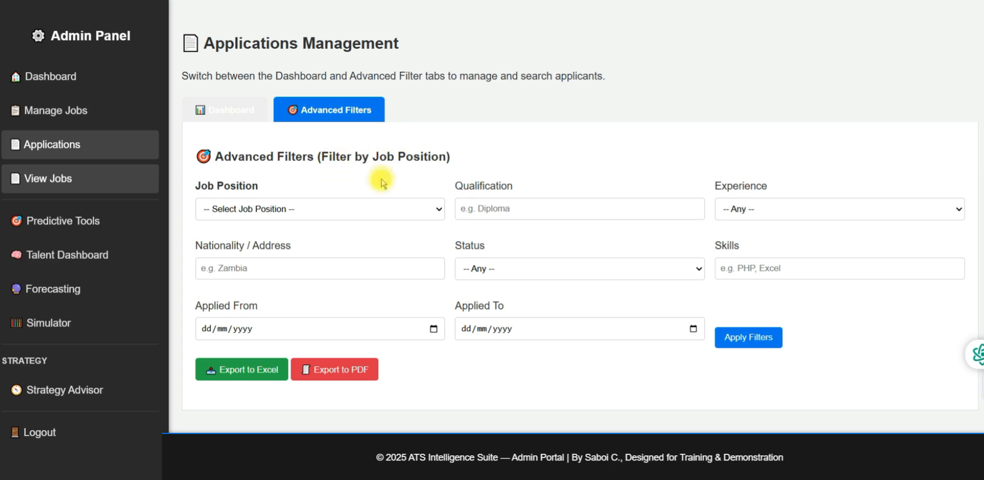
left_click(355, 214)
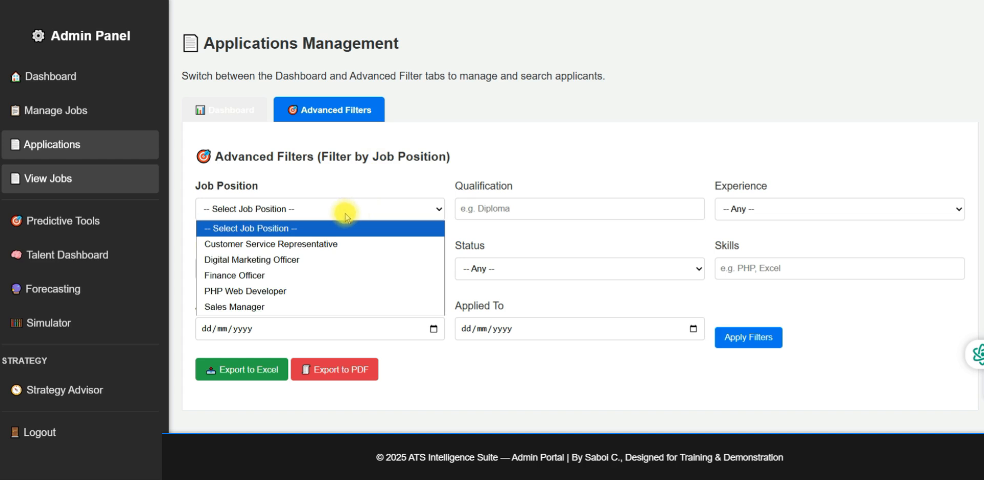
left_click(282, 260)
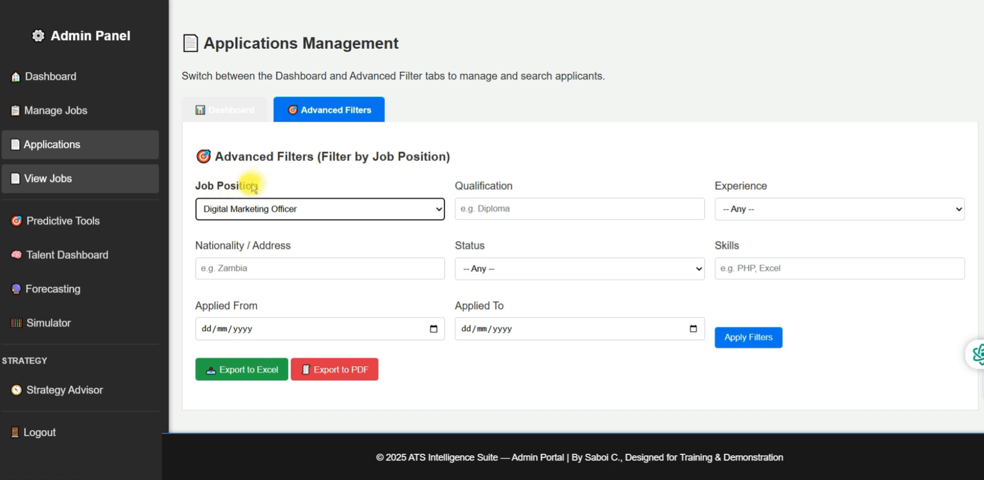
left_click(747, 343)
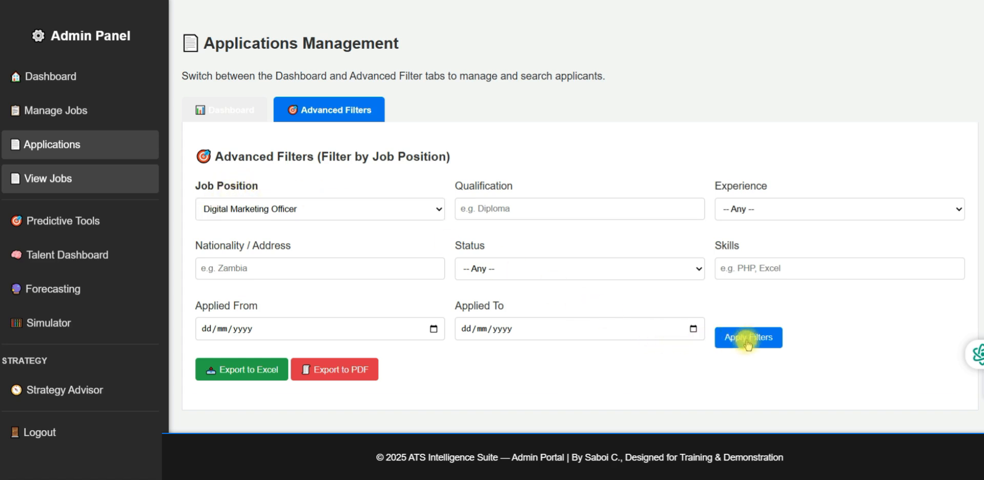
scroll(632, 285, "down", 3)
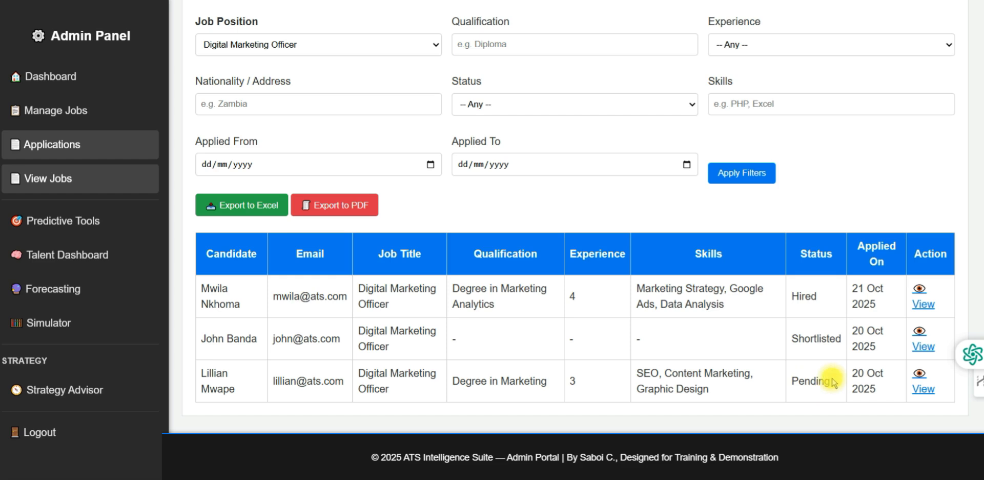
Review the pending Digital Marketing Officer applicant's details, then go back to Applications
left_click(922, 390)
scroll(341, 183, "down", 5)
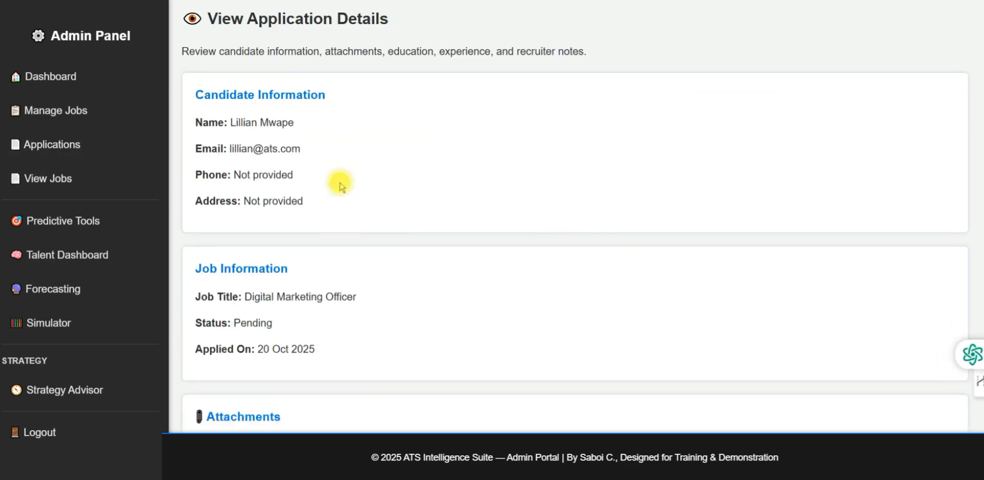
scroll(340, 184, "down", 4)
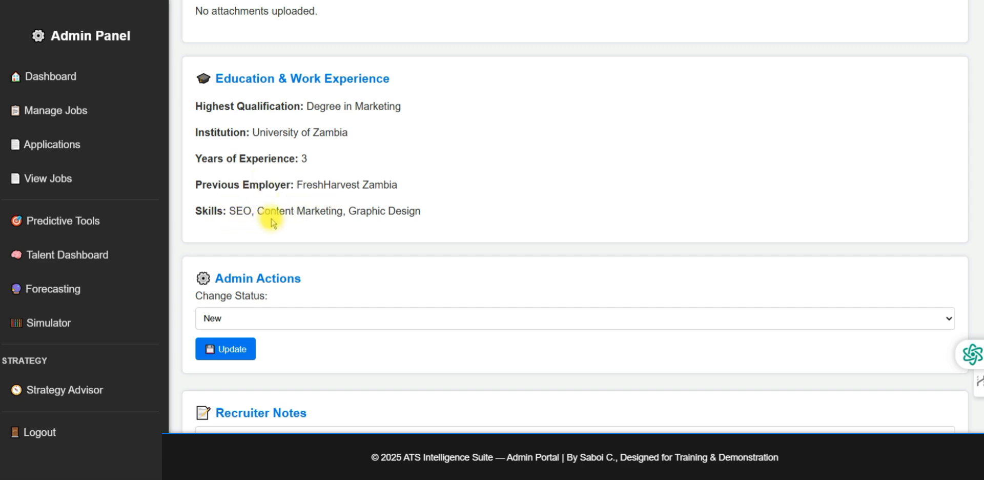
scroll(337, 205, "down", 3)
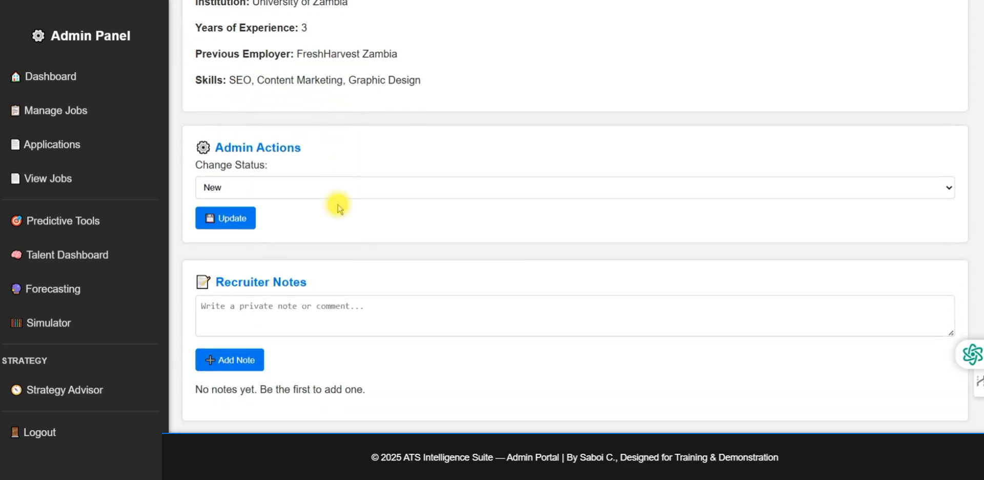
scroll(336, 202, "down", 1)
left_click(250, 413)
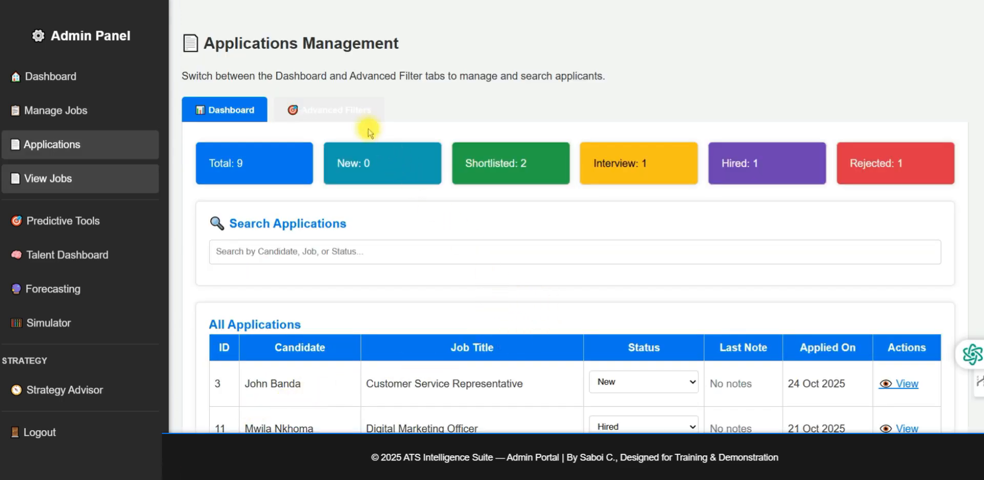
Filter applications to the Finance Officer position with 0–2 years of experience
left_click(358, 111)
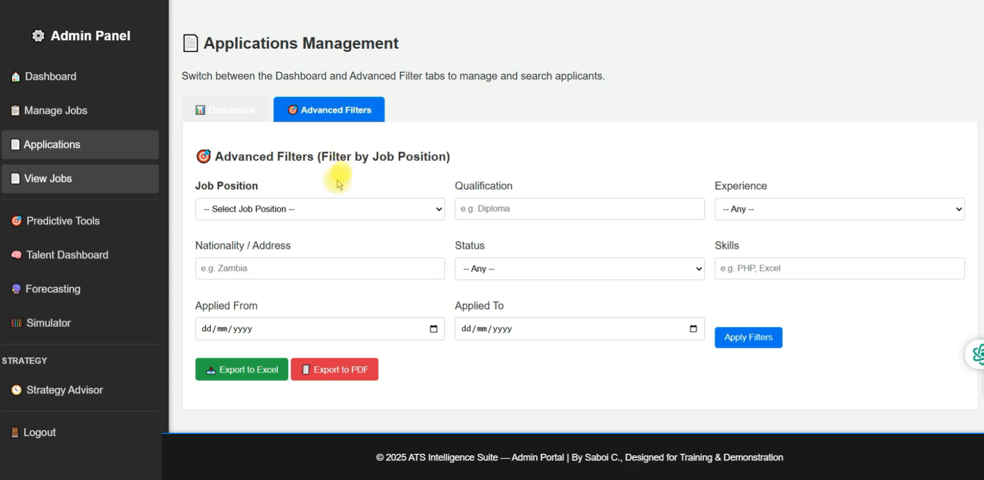
left_click(279, 210)
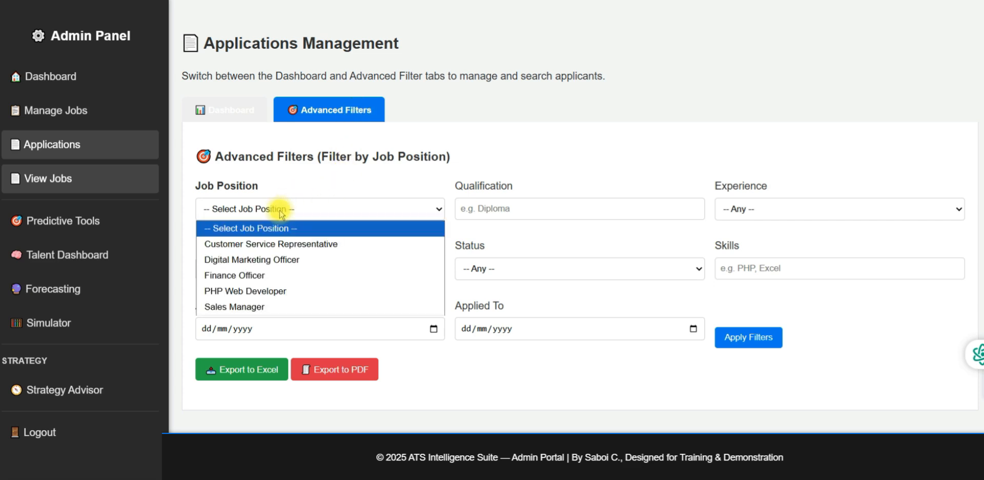
left_click(263, 274)
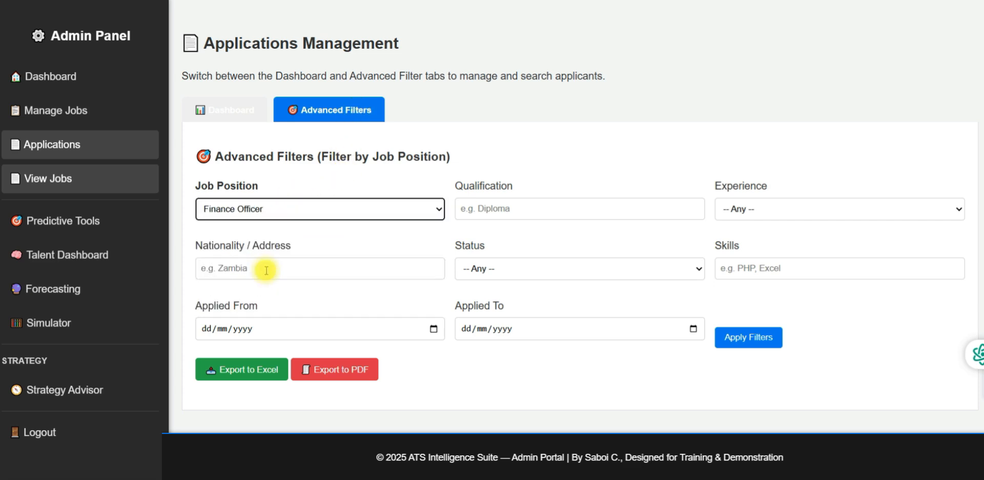
left_click(754, 211)
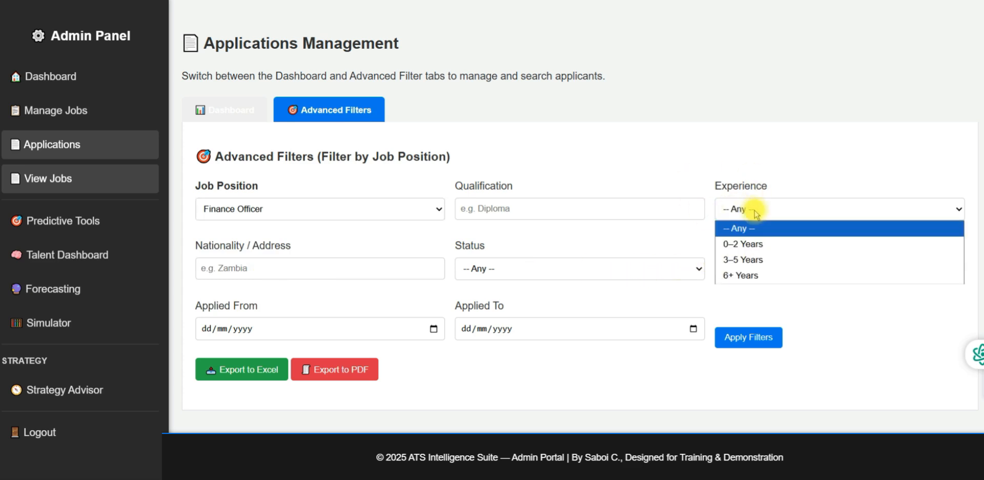
left_click(758, 245)
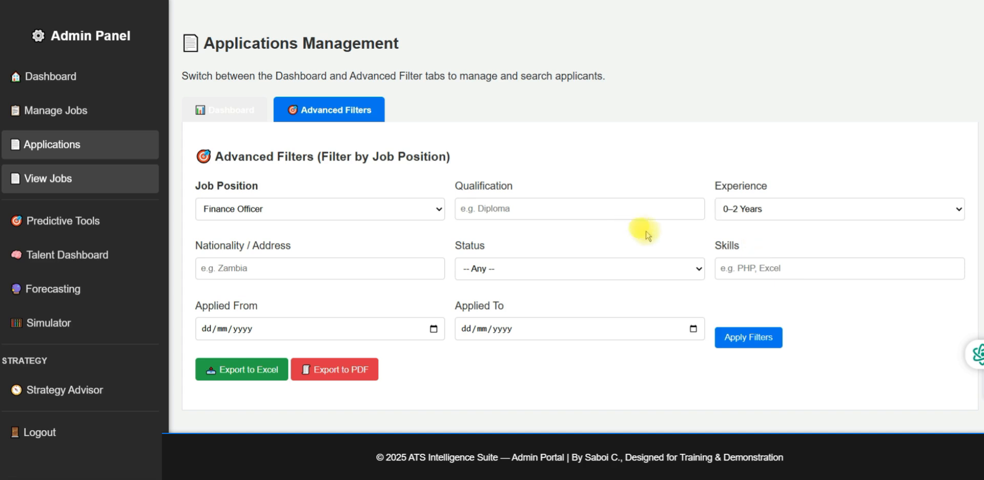
left_click(754, 336)
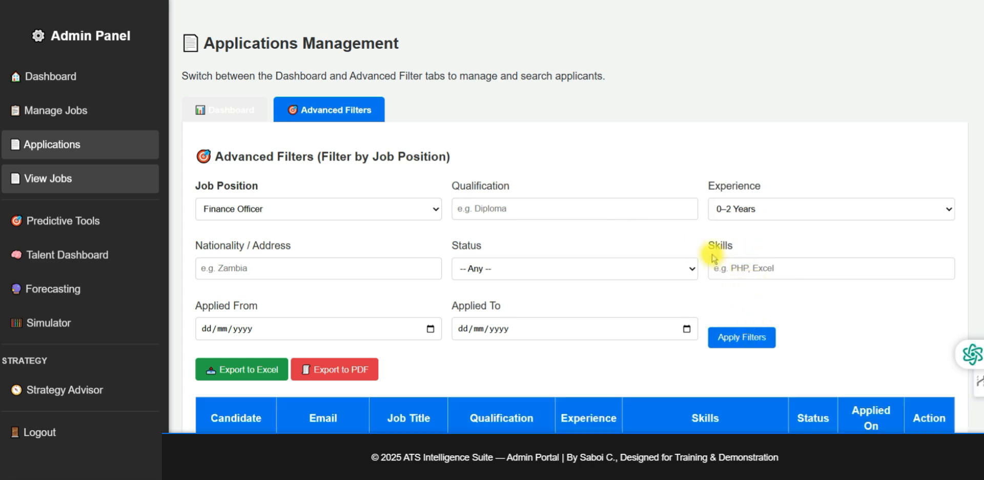
scroll(713, 253, "down", 2)
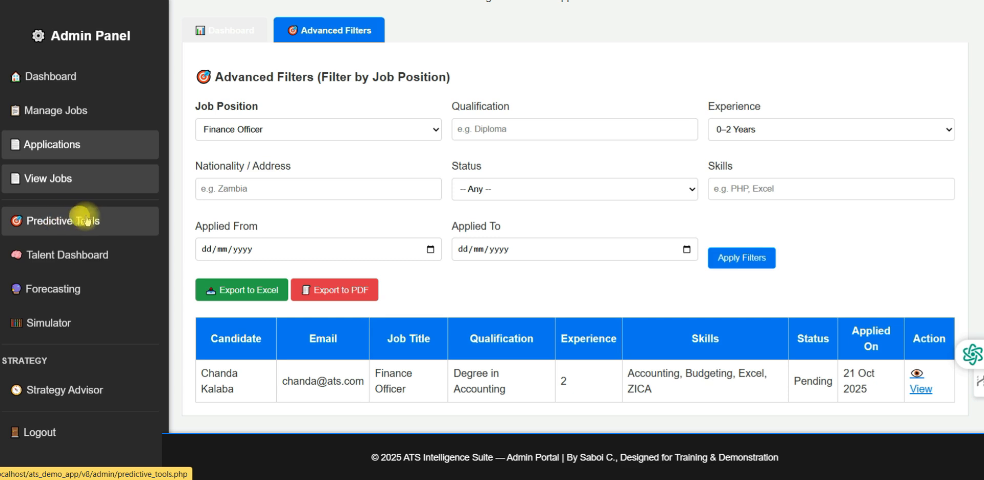
In Predictive Intelligence, select Digital Marketing Officer as the job title
left_click(72, 221)
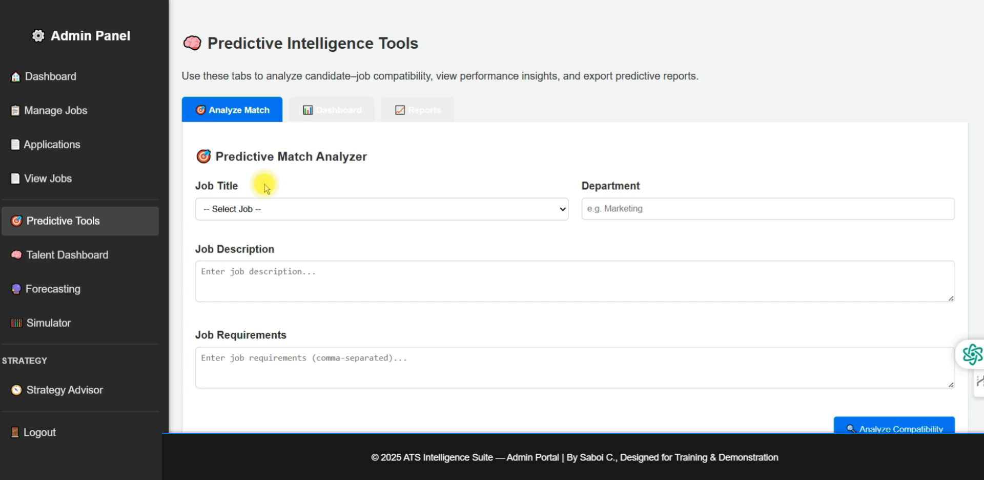
scroll(266, 187, "down", 1)
left_click(281, 173)
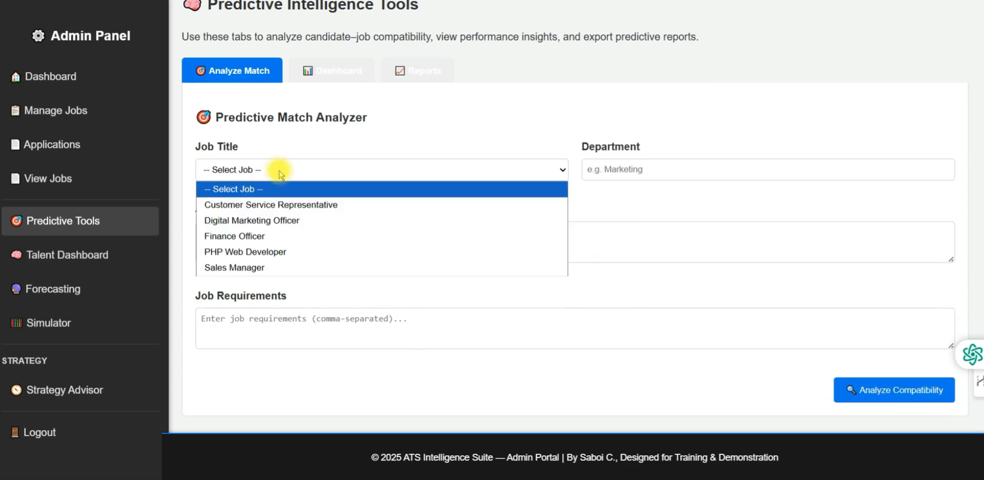
left_click(281, 219)
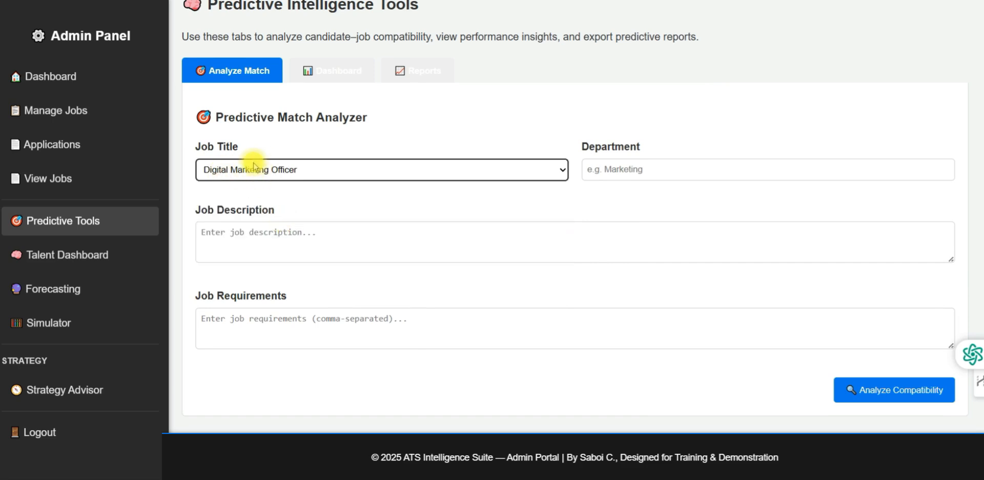
Enter requirement 'Content creation' and description 'Manage online platforms', then analyze compatibility
left_click(240, 323)
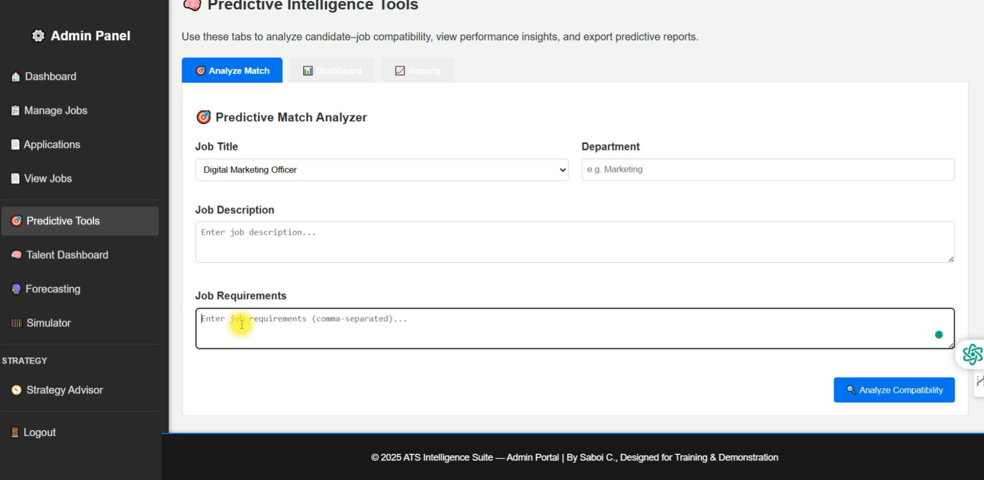
type("Co")
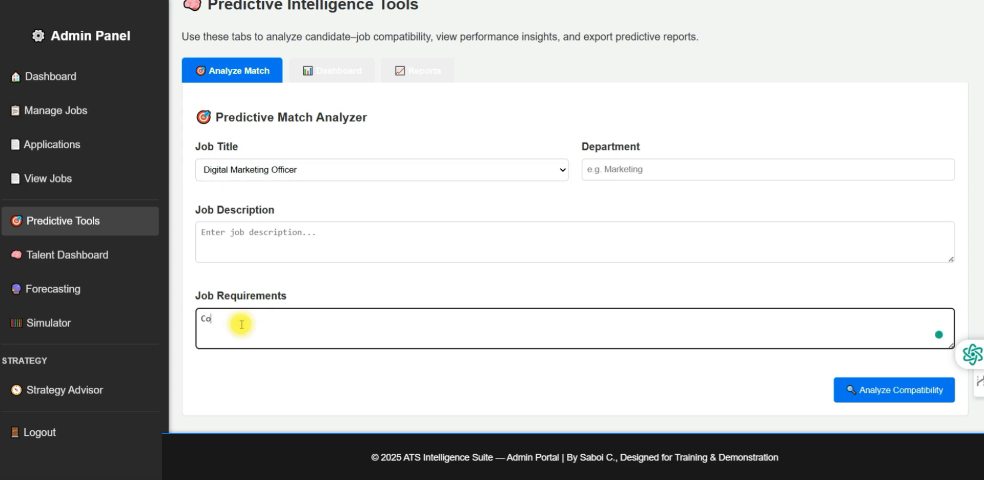
type("ntent creation")
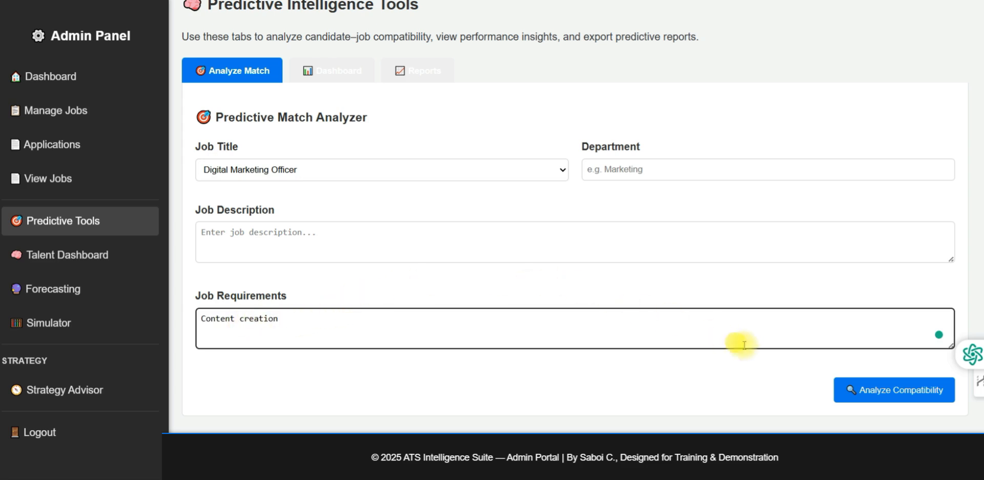
left_click(883, 391)
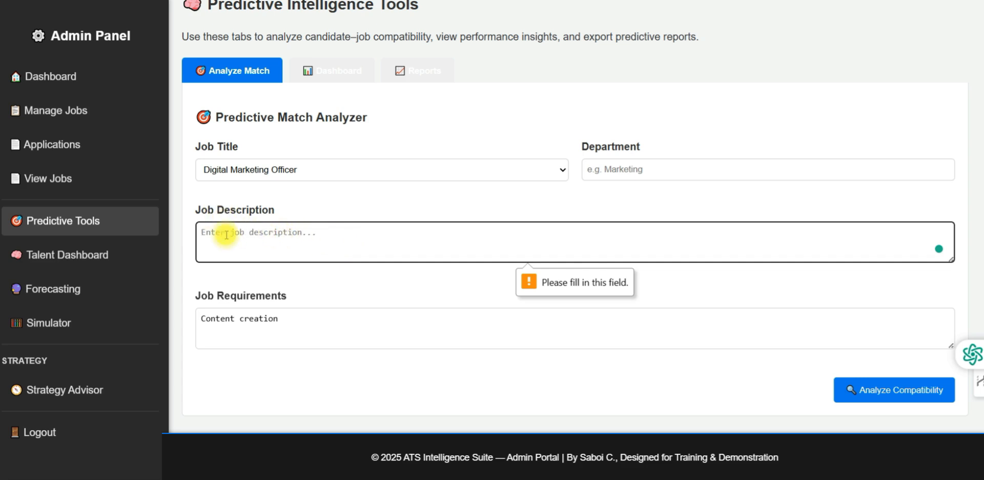
type("Manage ")
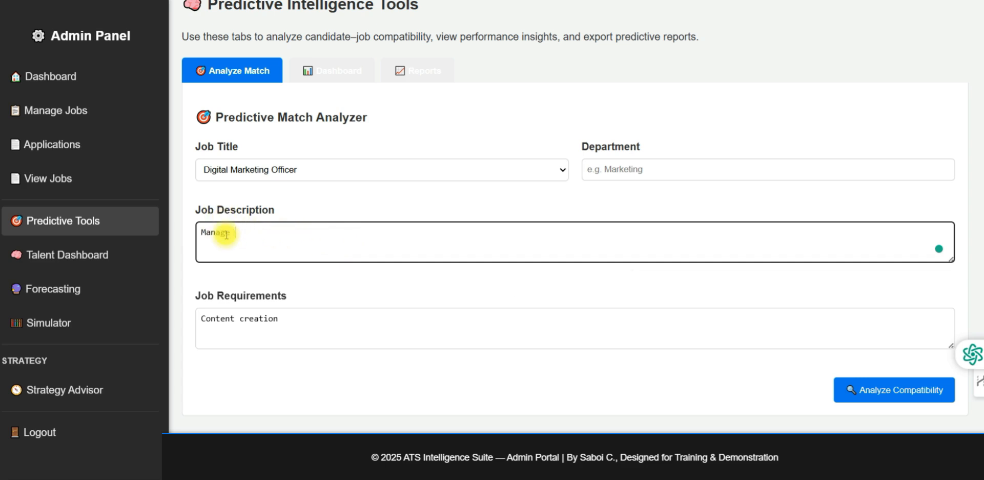
type("online platforms")
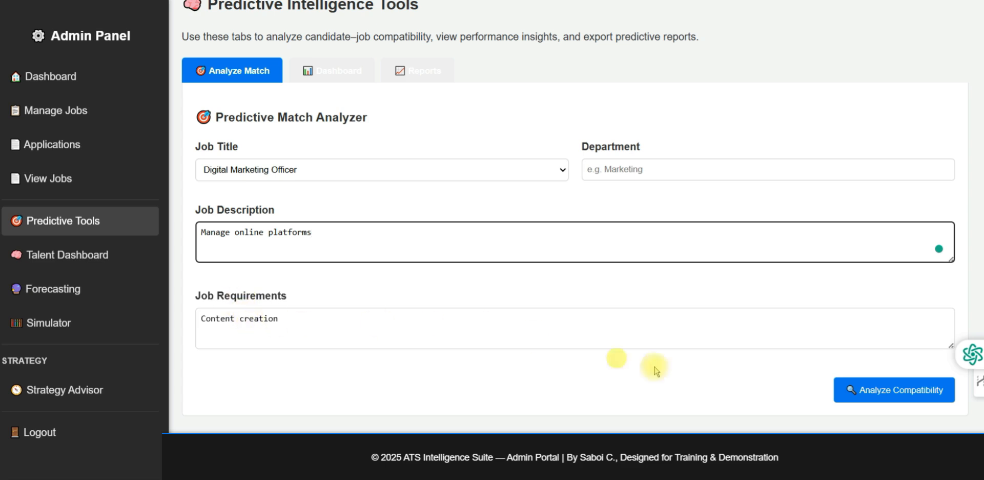
left_click(877, 388)
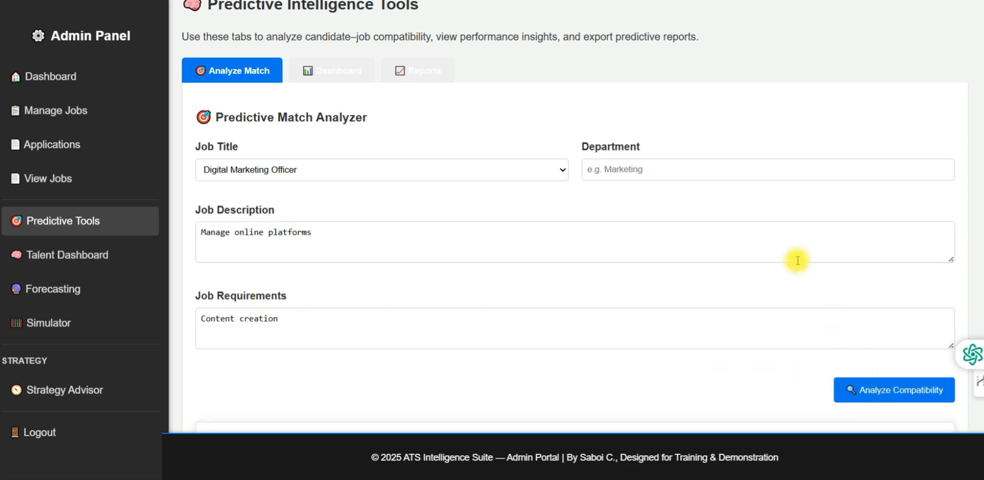
Check the Match Results table showing the 25% weak match, then view the predictive match chart on the Dashboard
scroll(796, 259, "down", 3)
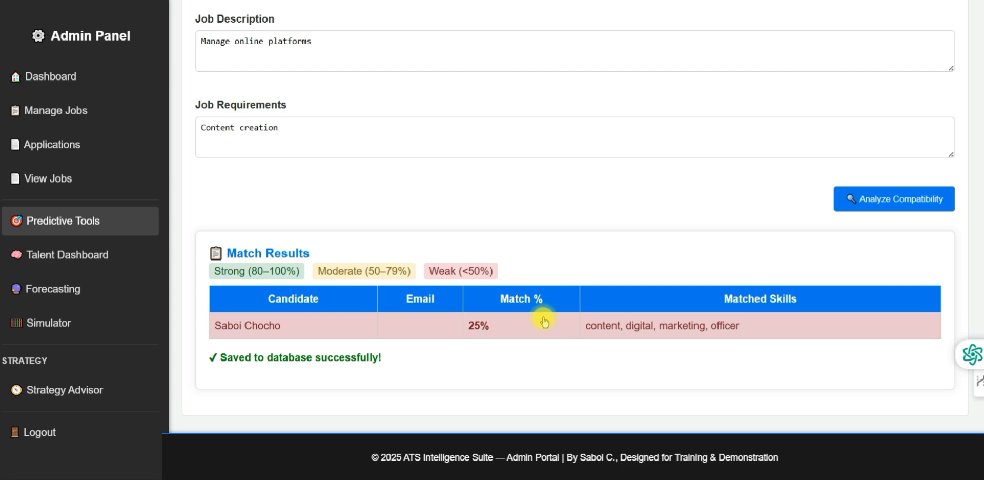
scroll(482, 180, "up", 4)
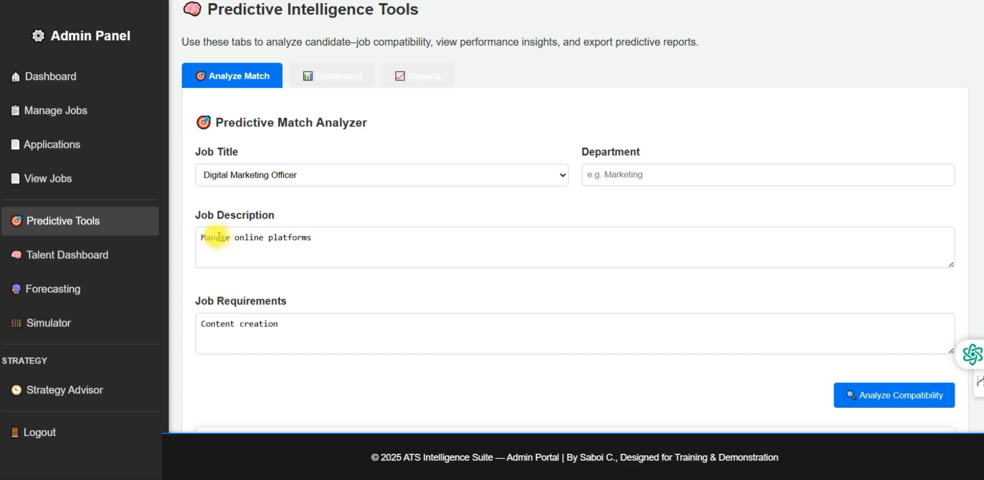
left_click(332, 76)
Show the Predictive Report Summary broken down by job
left_click(420, 83)
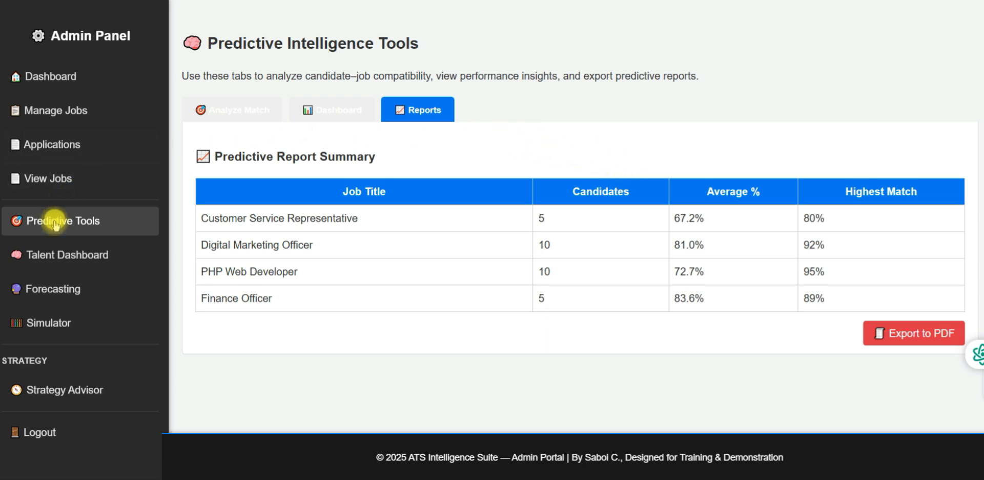
Switch to the Talent Intelligence Dashboard with its Skill Frequency Overview
left_click(68, 260)
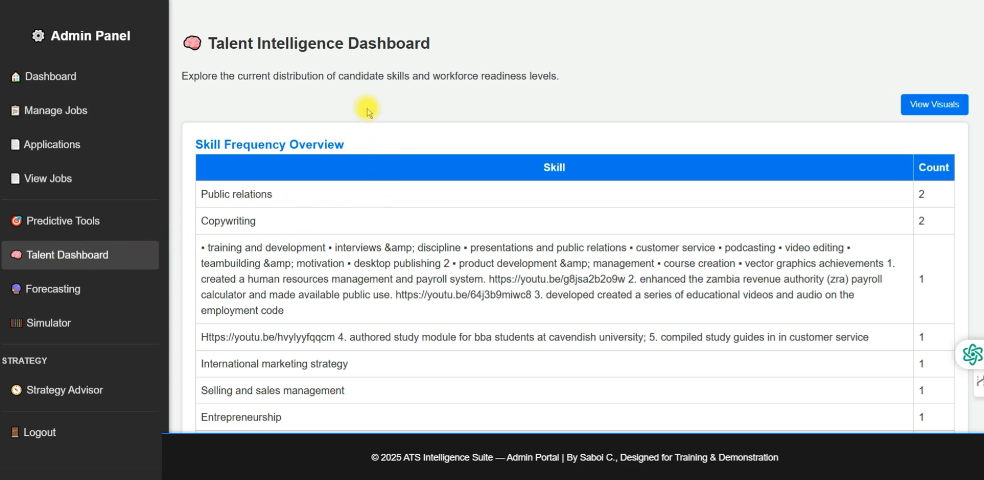
scroll(367, 108, "down", 1)
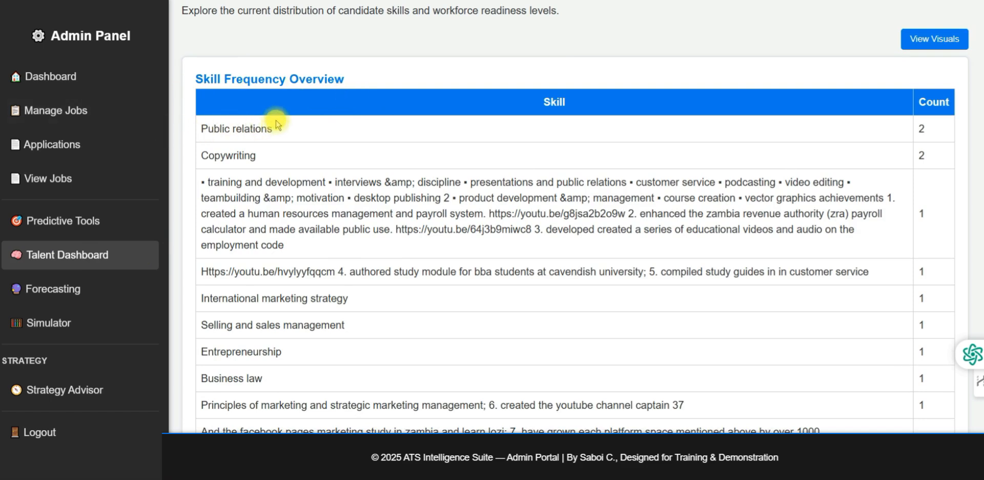
scroll(260, 134, "down", 1)
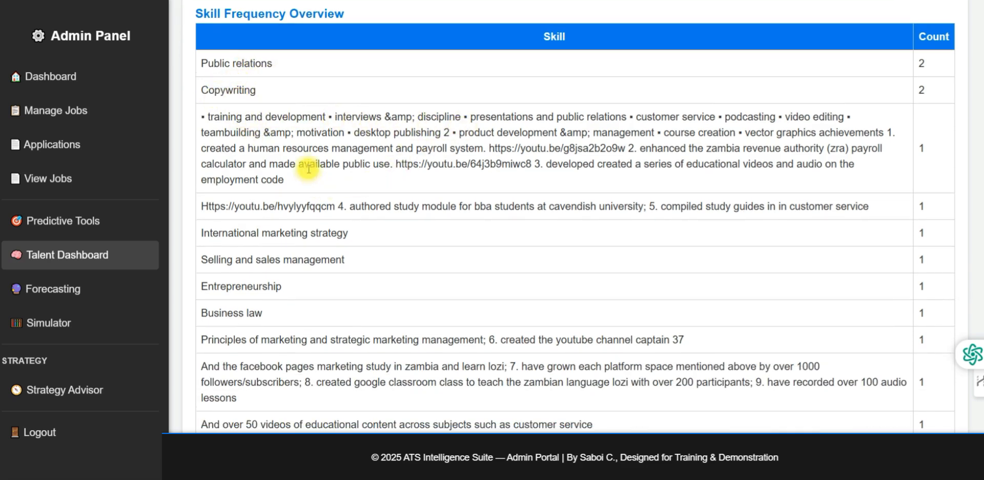
scroll(309, 159, "down", 2)
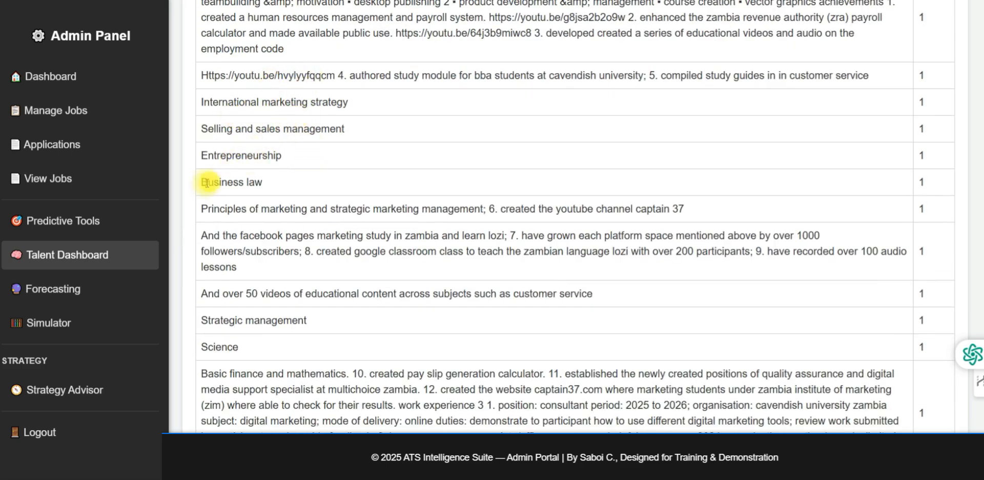
scroll(296, 184, "down", 3)
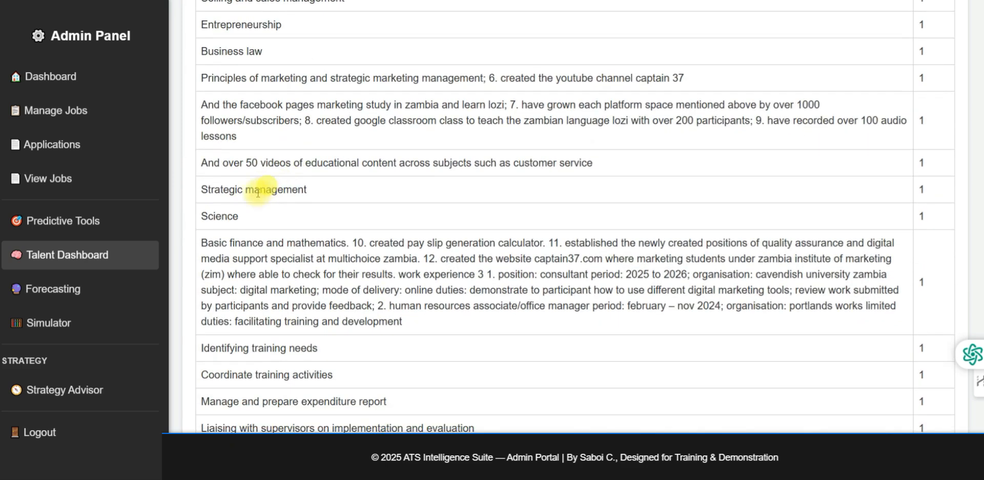
scroll(311, 193, "down", 3)
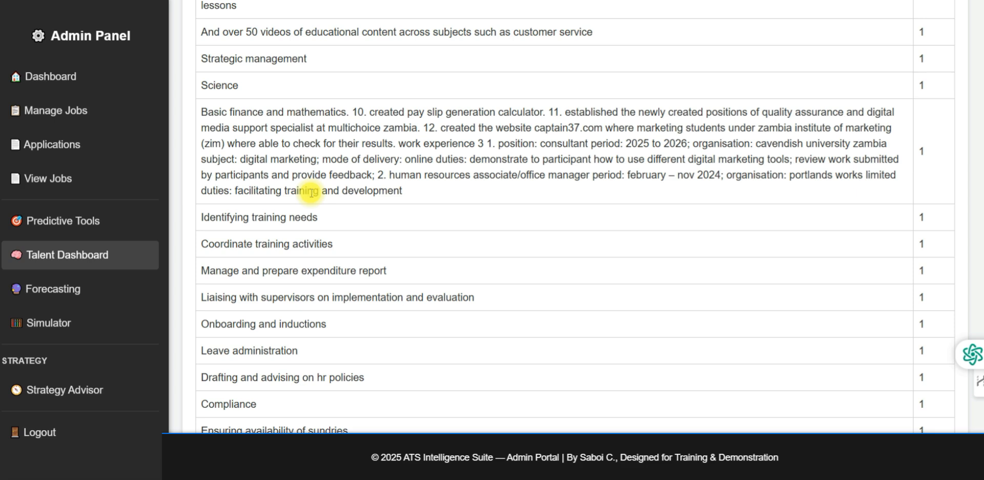
scroll(333, 199, "down", 4)
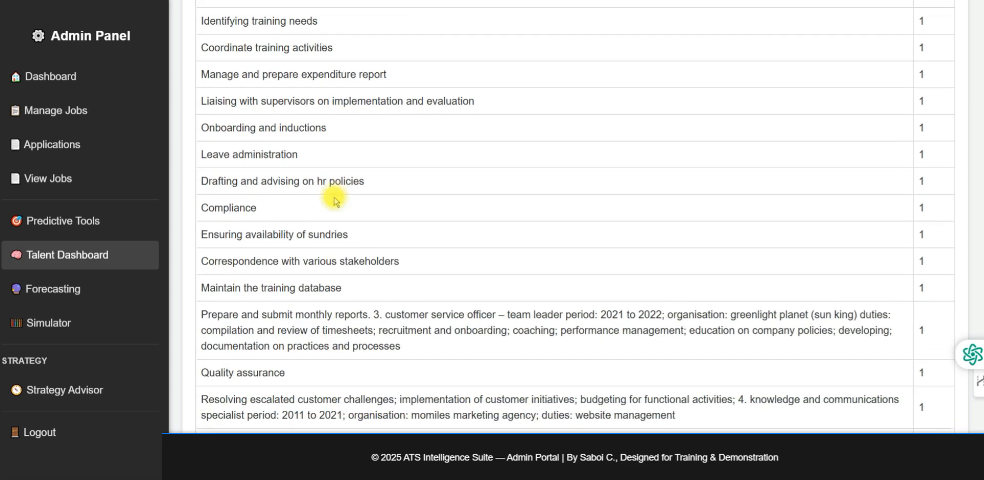
scroll(286, 179, "down", 4)
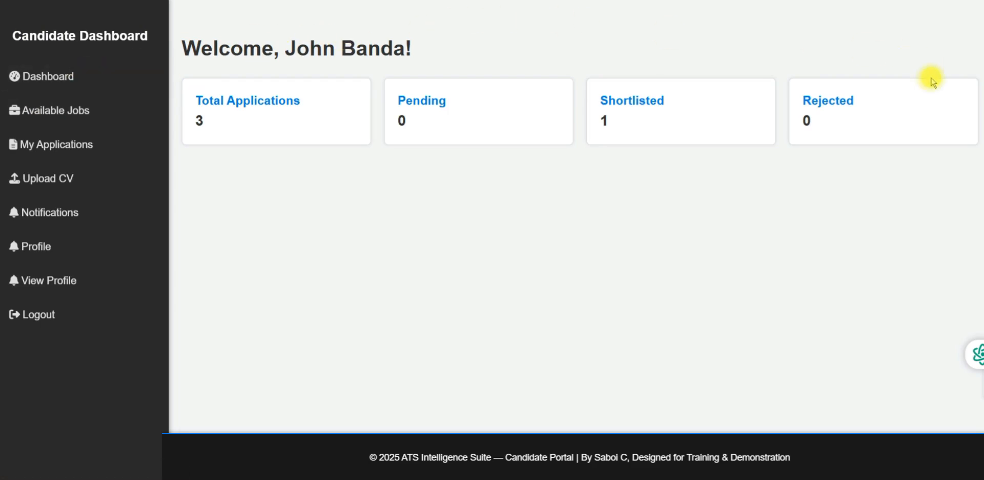
Show the Available Jobs list, including the new Sales Manager role
left_click(72, 115)
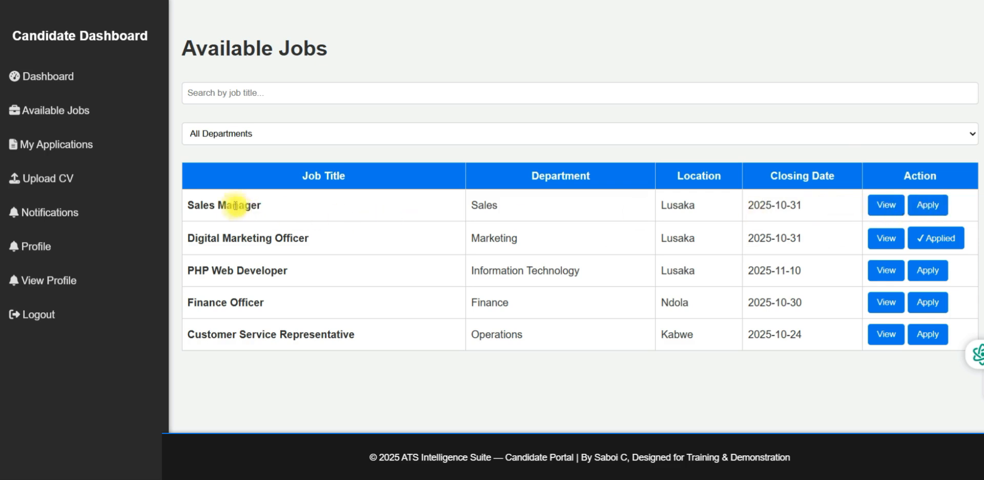
Submit an application for the Sales Manager position, confirming and acknowledging the success alert
left_click(930, 206)
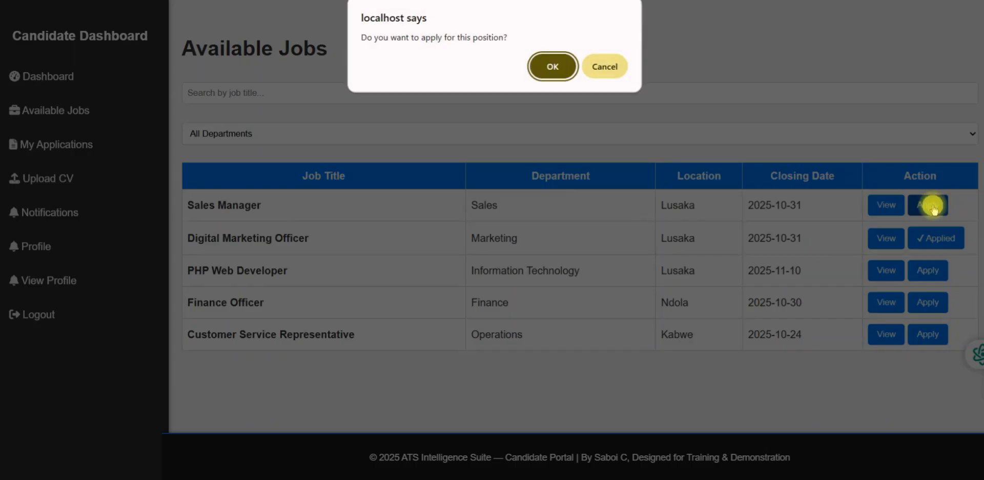
left_click(556, 73)
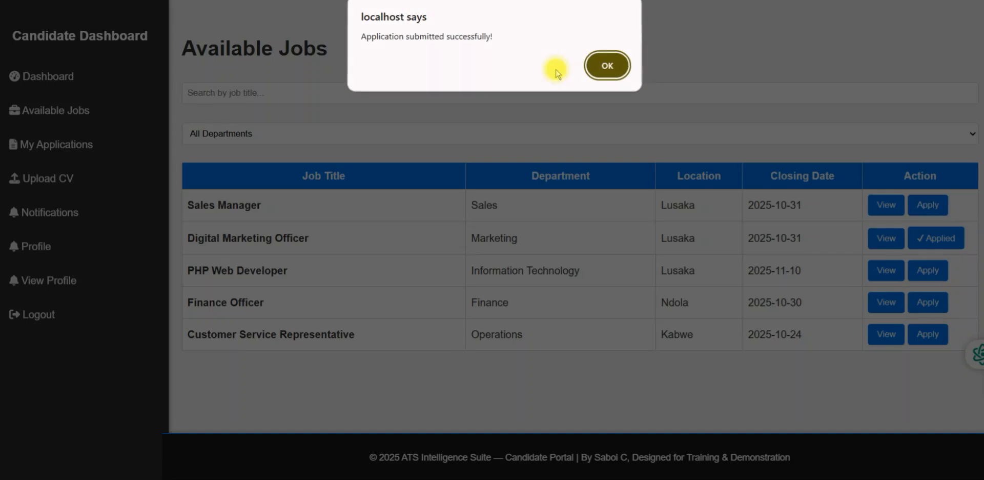
left_click(604, 64)
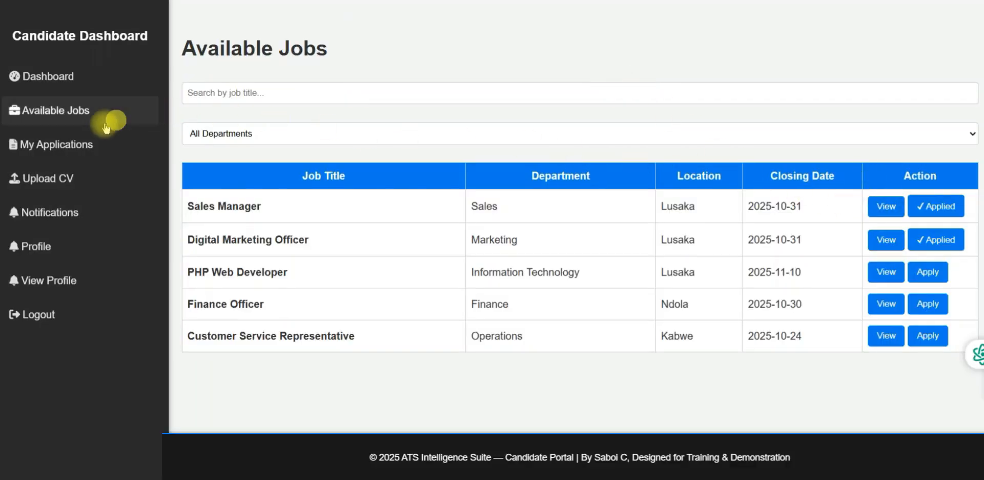
Show My Applications, where Sales Manager is listed as Pending
left_click(48, 148)
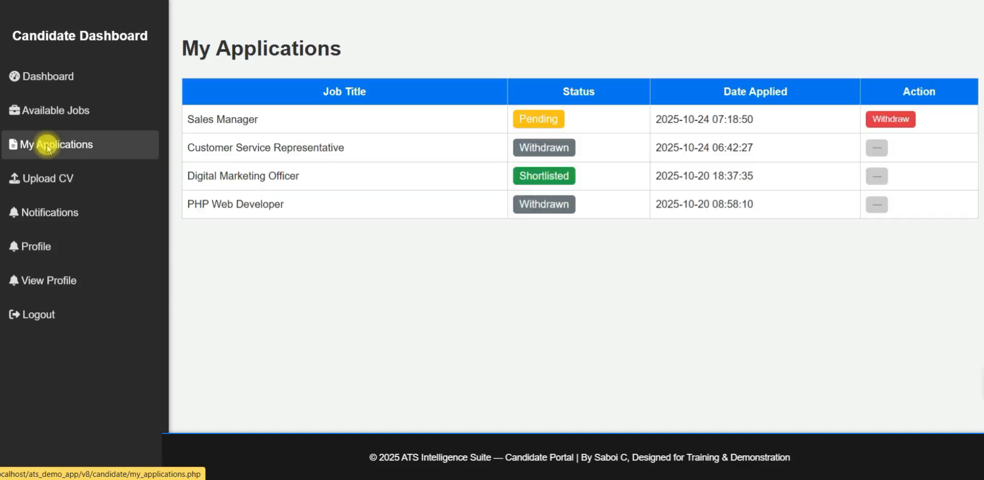